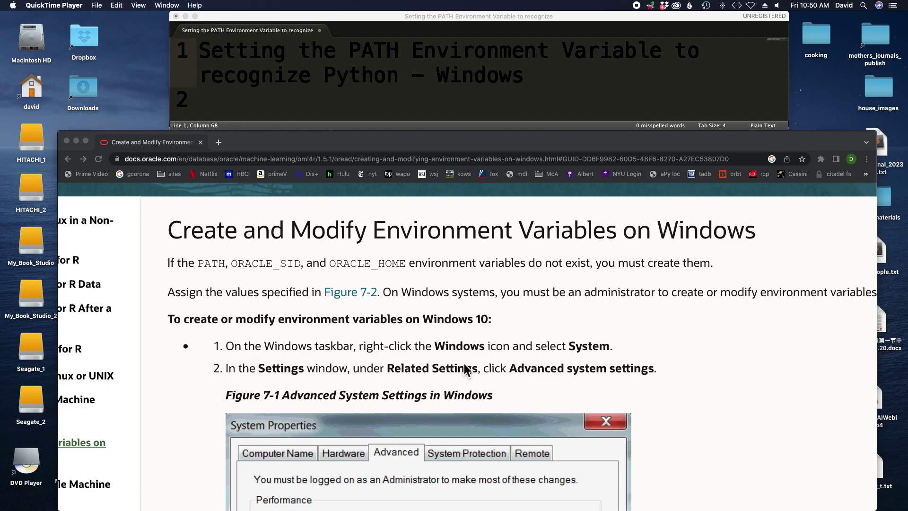
# - Open a new Terminal window and move it toward the right side of the screen
pyautogui.scroll(-5, 512, 351)
pyautogui.scroll(-6, 512, 351)
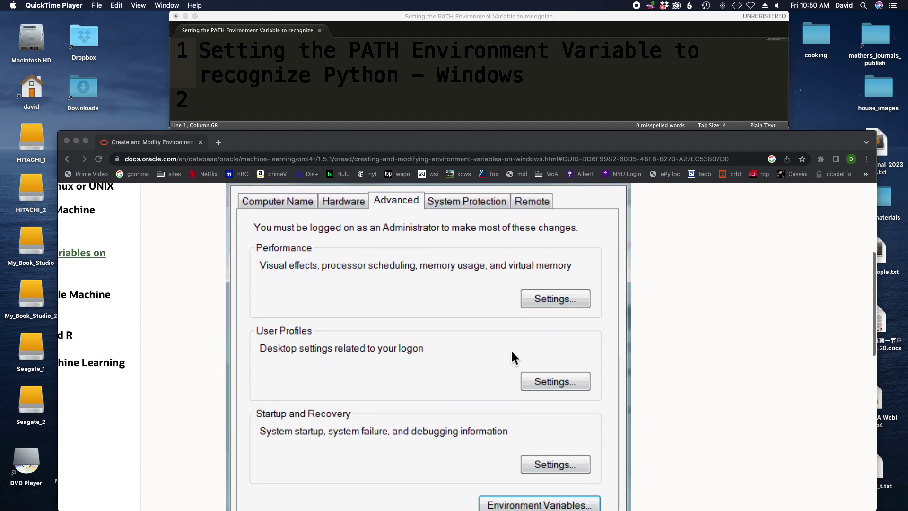
pyautogui.scroll(5, 512, 352)
pyautogui.scroll(1, 511, 358)
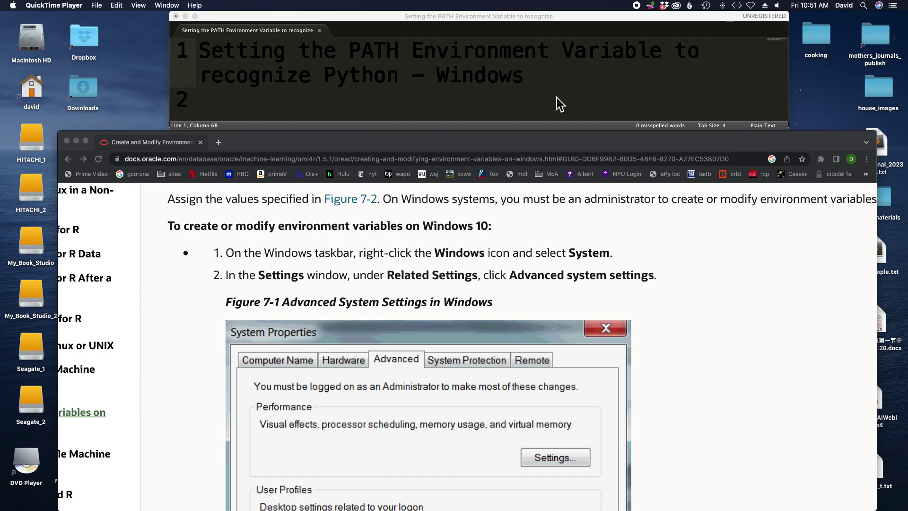
pyautogui.press('super+Tab')
pyautogui.press('super+Tab')
pyautogui.press('super+Tab')
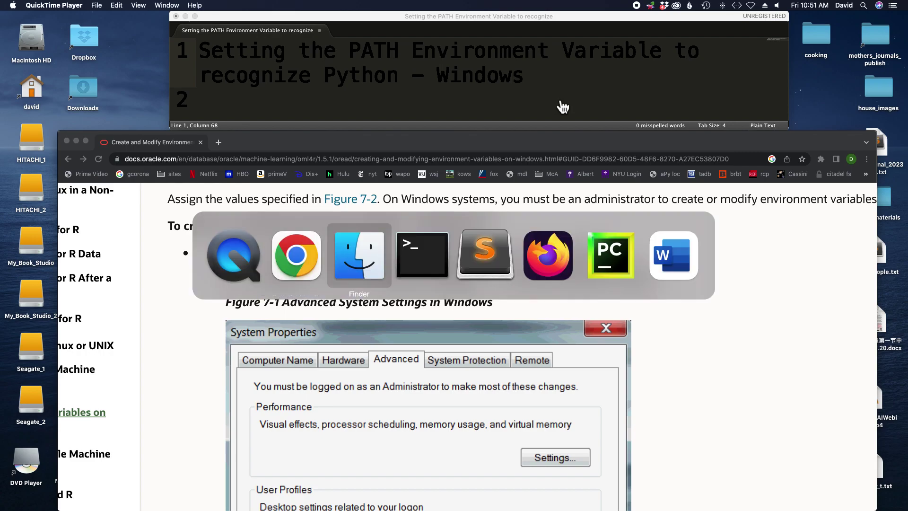
pyautogui.press('super+n')
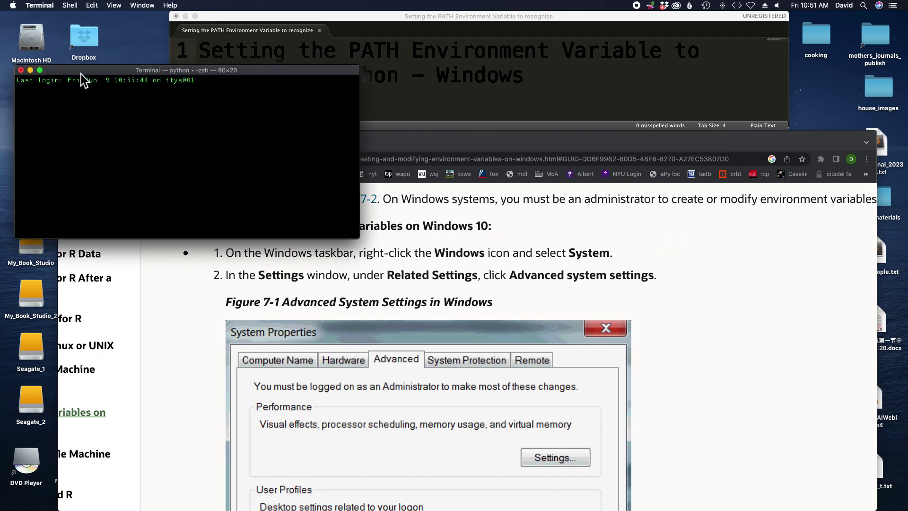
pyautogui.moveTo(81, 68); pyautogui.dragTo(538, 240)
# - Move Chrome lower, park the Terminal top-right, and make the notes window taller
pyautogui.click(479, 145)
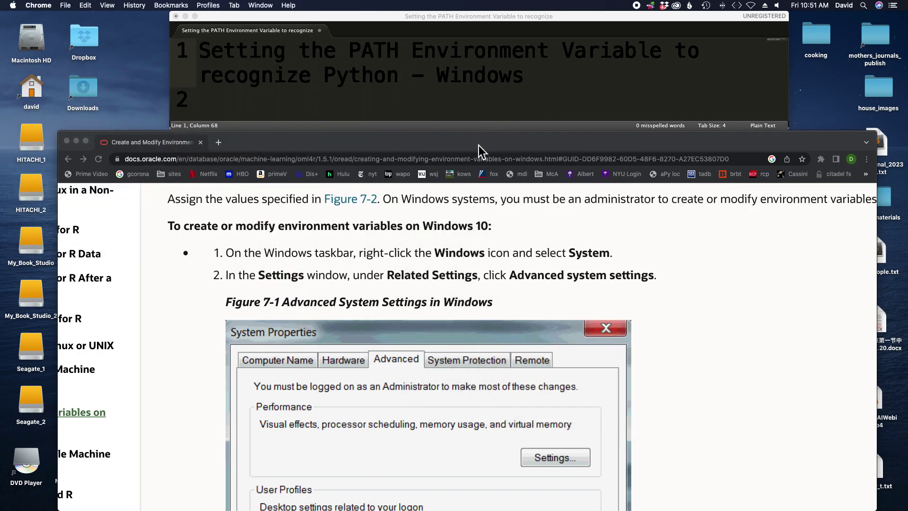
pyautogui.moveTo(480, 129); pyautogui.dragTo(482, 207)
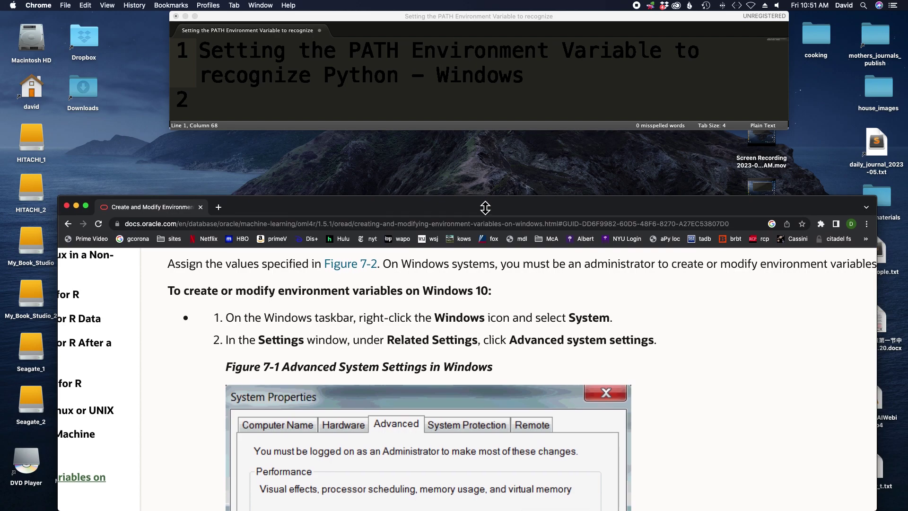
pyautogui.press('super+Tab')
pyautogui.moveTo(554, 246); pyautogui.dragTo(640, 165)
pyautogui.click(345, 100)
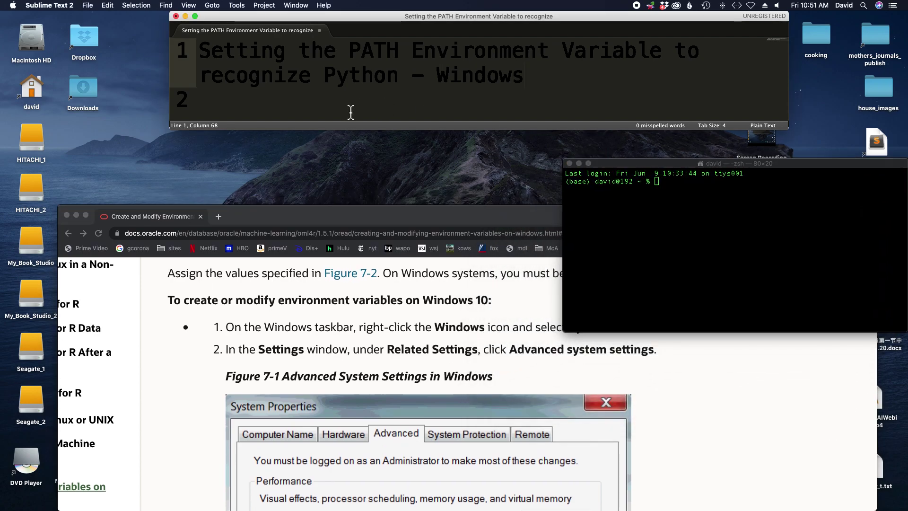
pyautogui.moveTo(350, 134); pyautogui.dragTo(343, 211)
# - Add line 3 to the note: "Open a Command Prompt - type 'where python' (no quotes)"
pyautogui.click(353, 135)
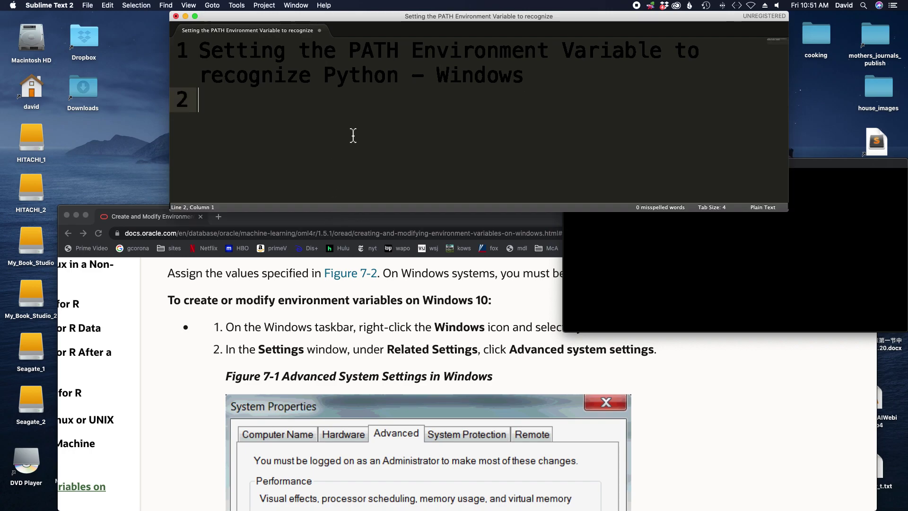
pyautogui.press('Return')
pyautogui.write('Opena C')
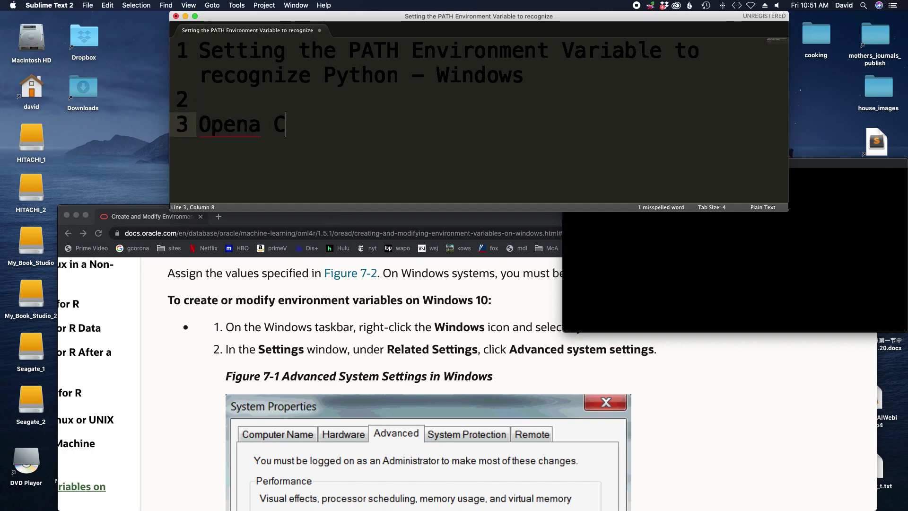
pyautogui.press('BackSpace')
pyautogui.press('BackSpace')
pyautogui.press('BackSpace')
pyautogui.write('a Command')
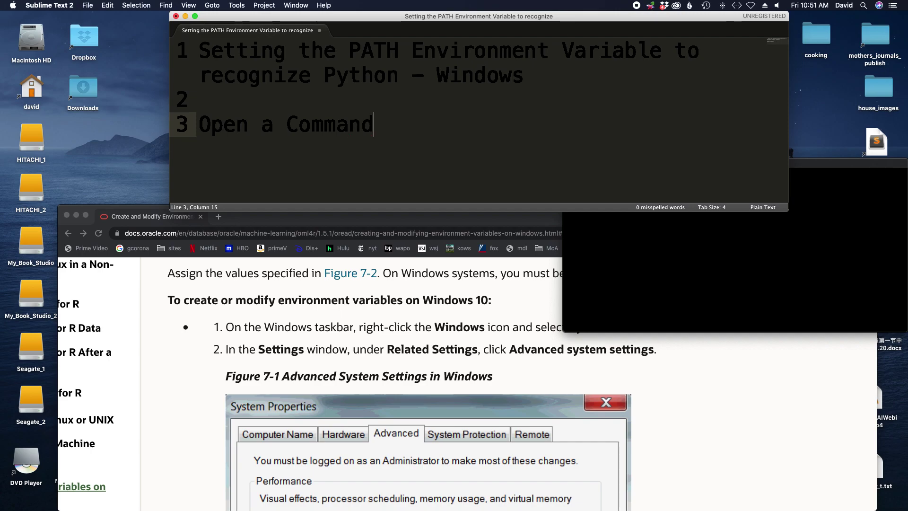
pyautogui.write(' Prompt - ty')
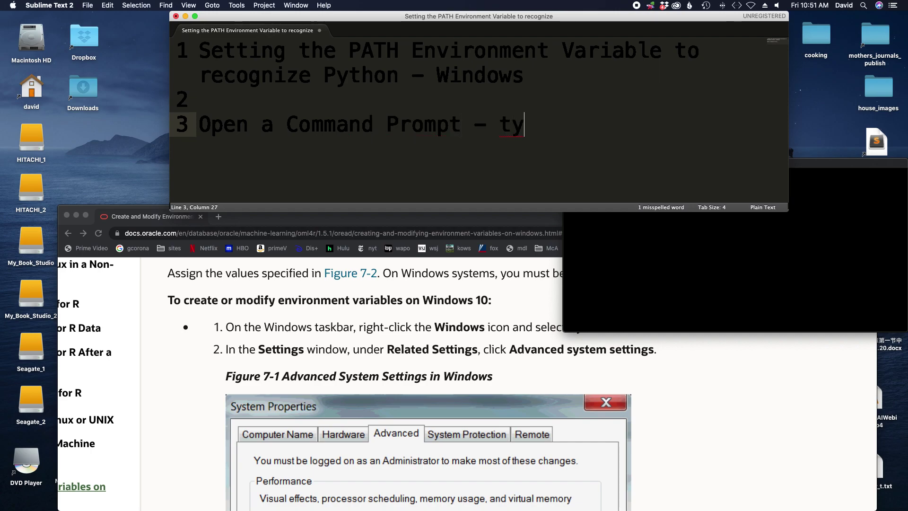
pyautogui.write("pe 'where ")
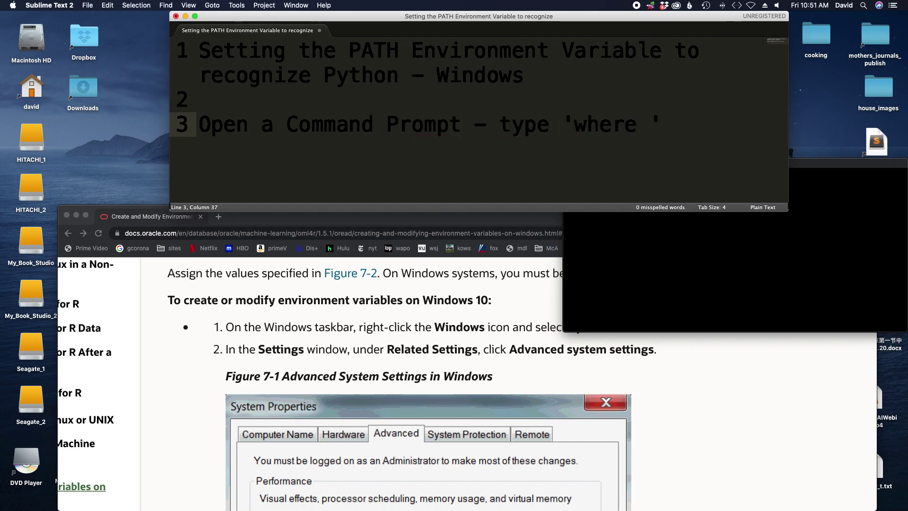
pyautogui.write("python' (no")
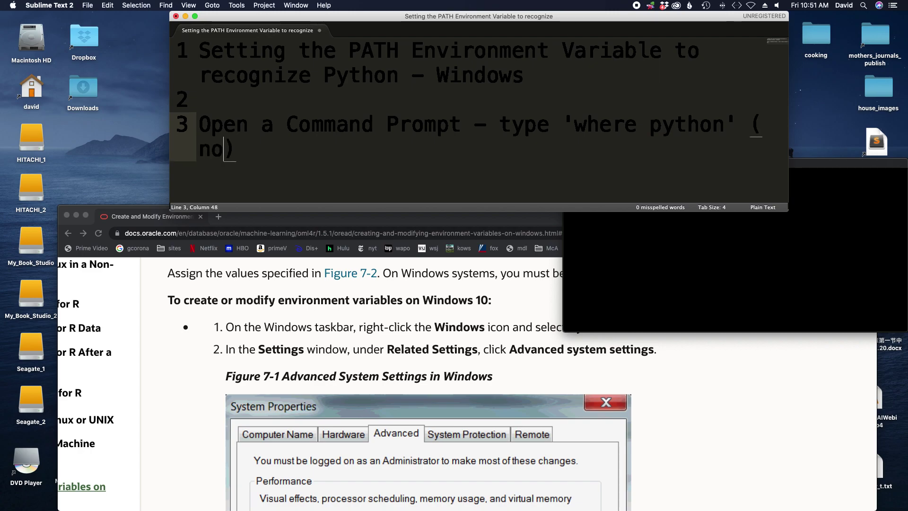
pyautogui.write(' quotes)')
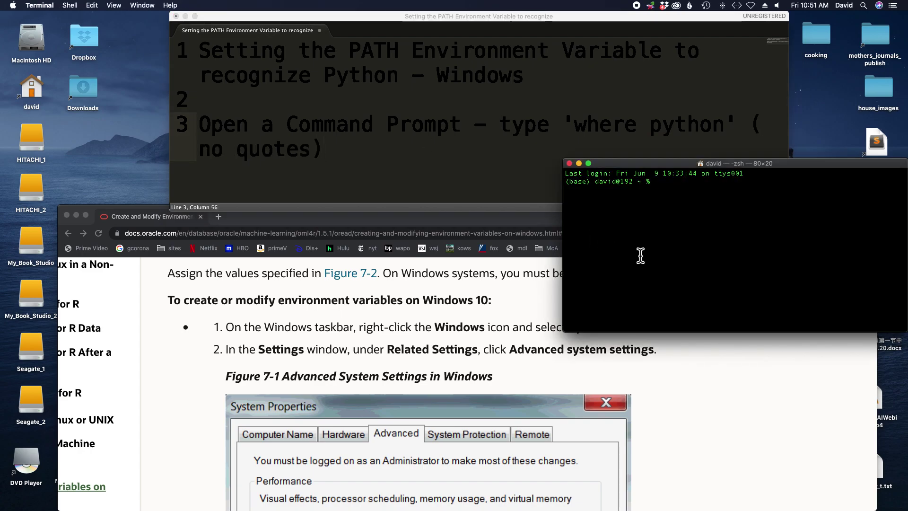
# - Centre the Terminal, enlarge its font, and run where python to list three Python locations
pyautogui.moveTo(687, 166); pyautogui.dragTo(521, 164)
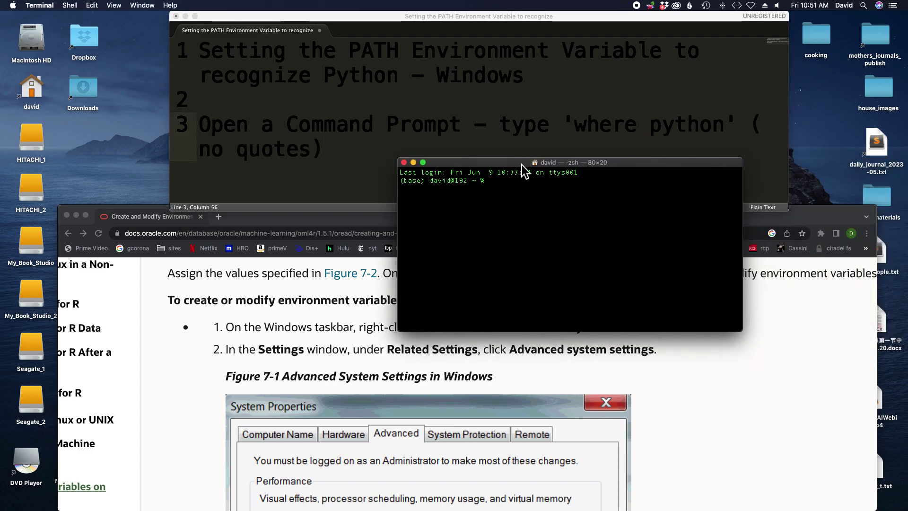
pyautogui.press('super+plus')
pyautogui.press('super+plus')
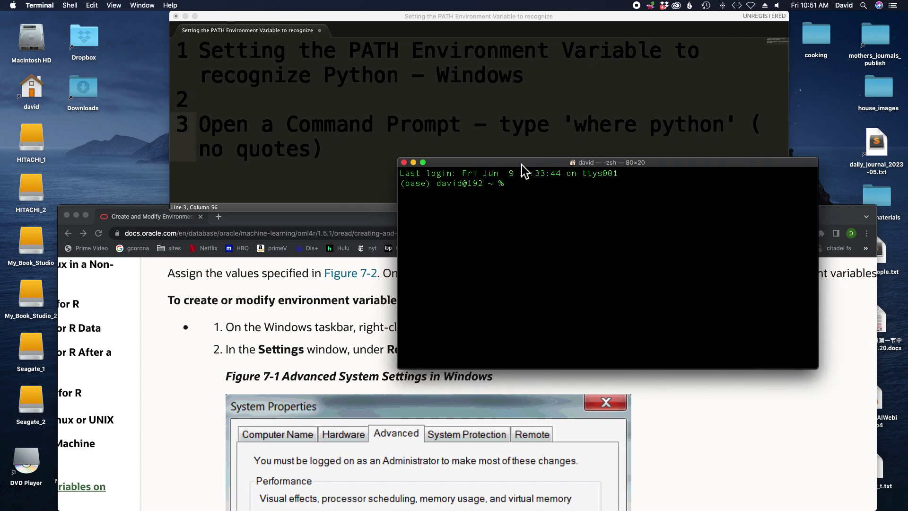
pyautogui.write('where python')
pyautogui.press('Return')
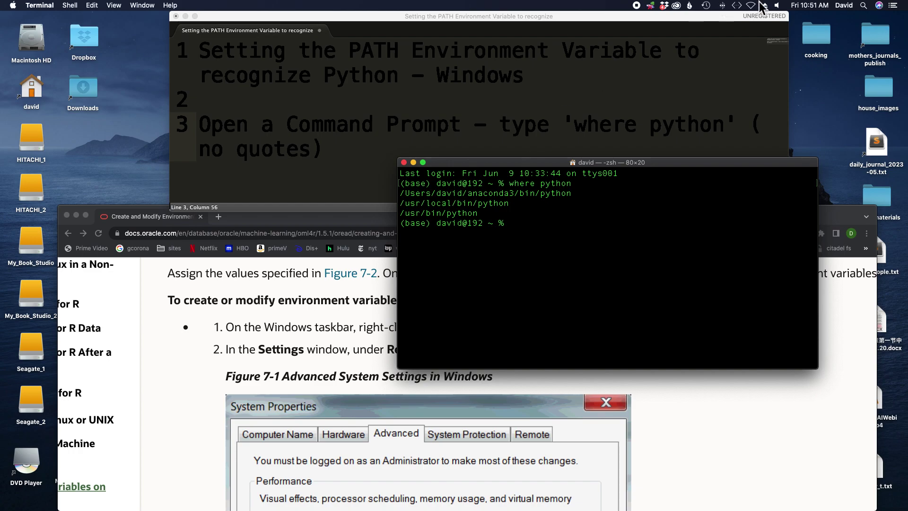
pyautogui.moveTo(788, 14); pyautogui.dragTo(818, 14)
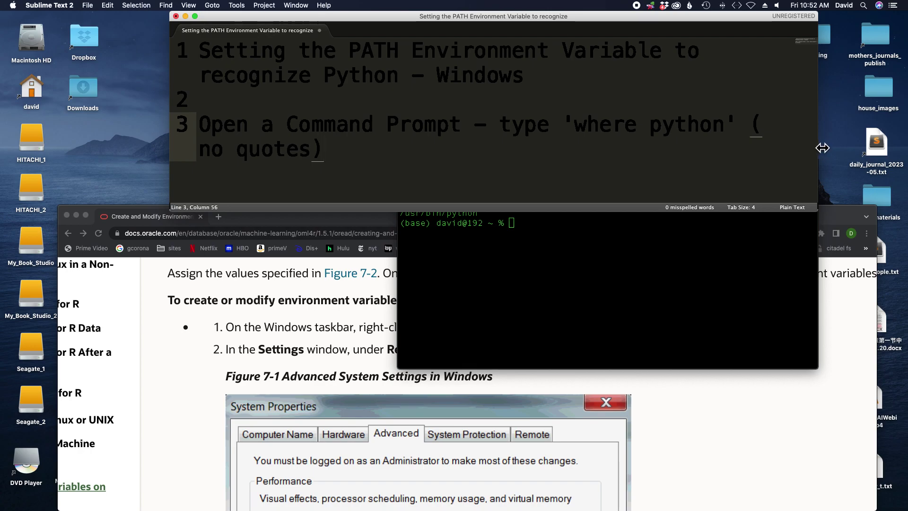
# - Widen the notes window, put '(no quotes)' on its own line, and reposition the Terminal
pyautogui.moveTo(821, 148); pyautogui.dragTo(879, 148)
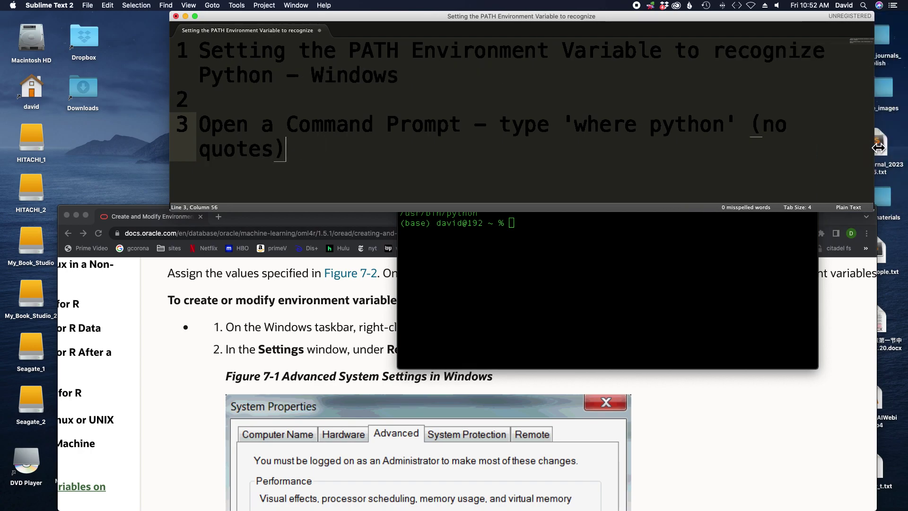
pyautogui.click(751, 129)
pyautogui.press('Return')
pyautogui.click(561, 289)
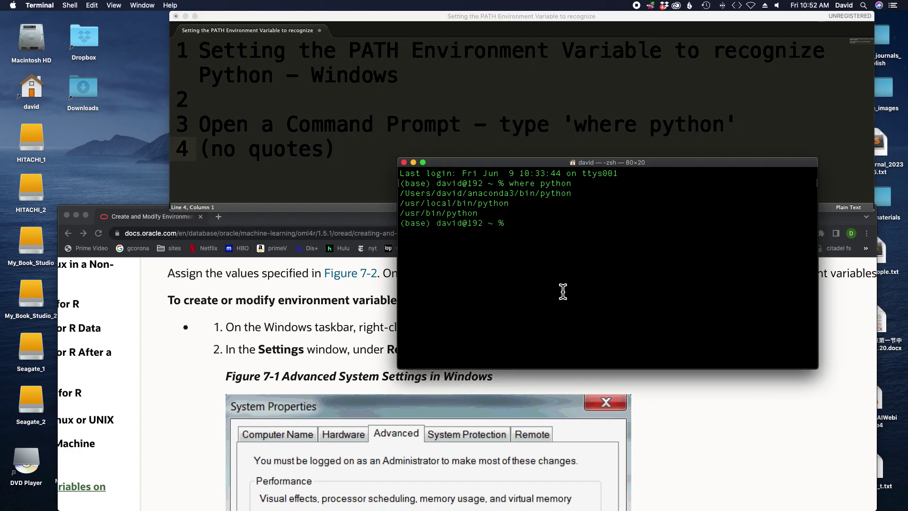
pyautogui.moveTo(504, 166); pyautogui.dragTo(641, 189)
# - Write line 6: 'we must edit the PATH variable - this variable shows the OS where to look…'
pyautogui.click(386, 180)
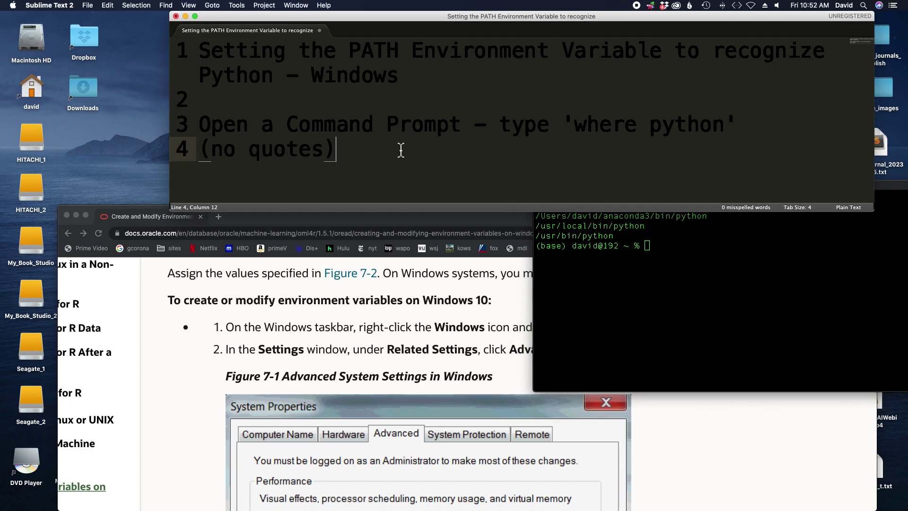
pyautogui.press('Return')
pyautogui.press('Return')
pyautogui.write('we')
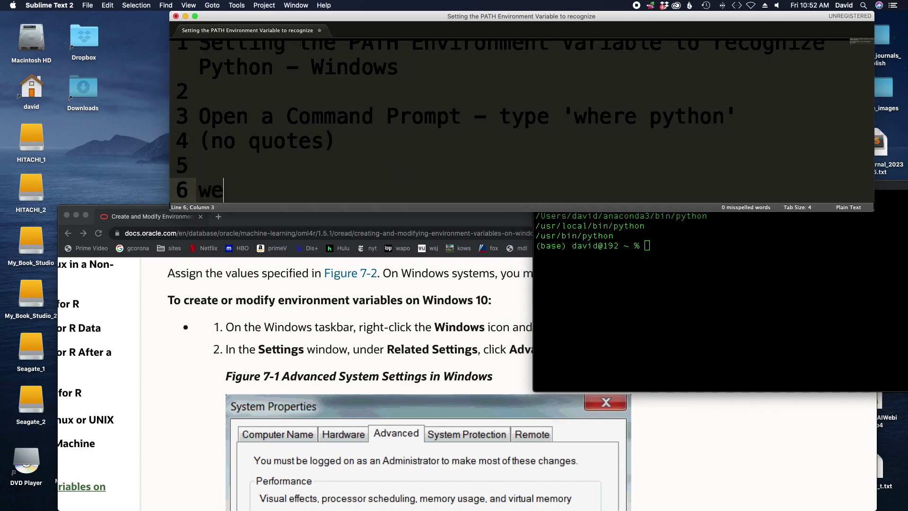
pyautogui.write(' must edit the PATH varib')
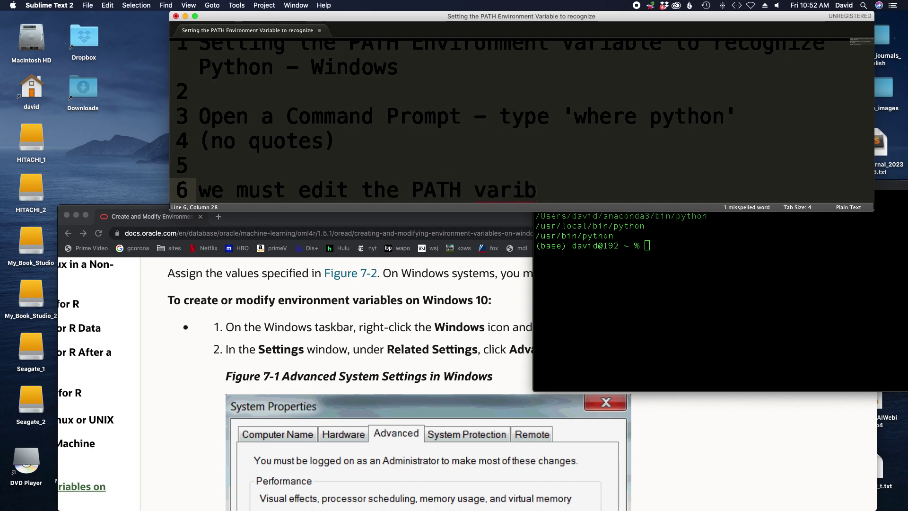
pyautogui.press('BackSpace')
pyautogui.write('able - this v')
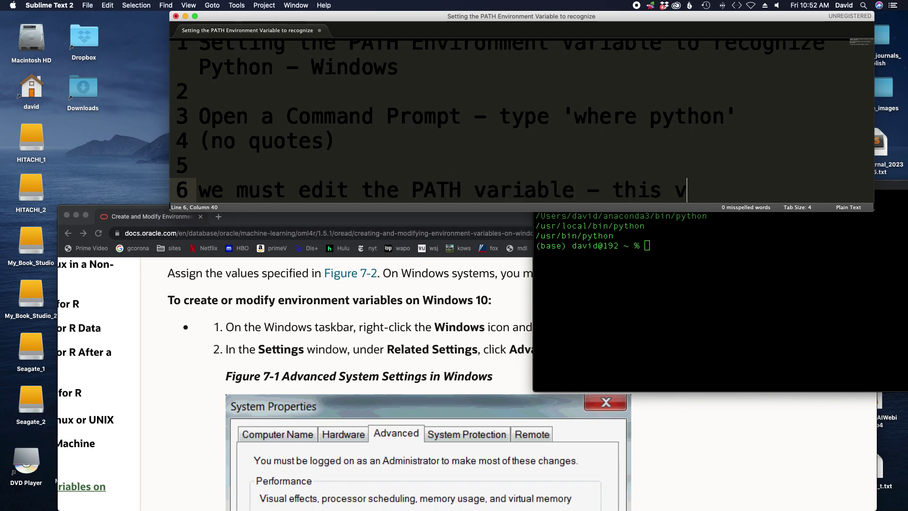
pyautogui.write('ariable ')
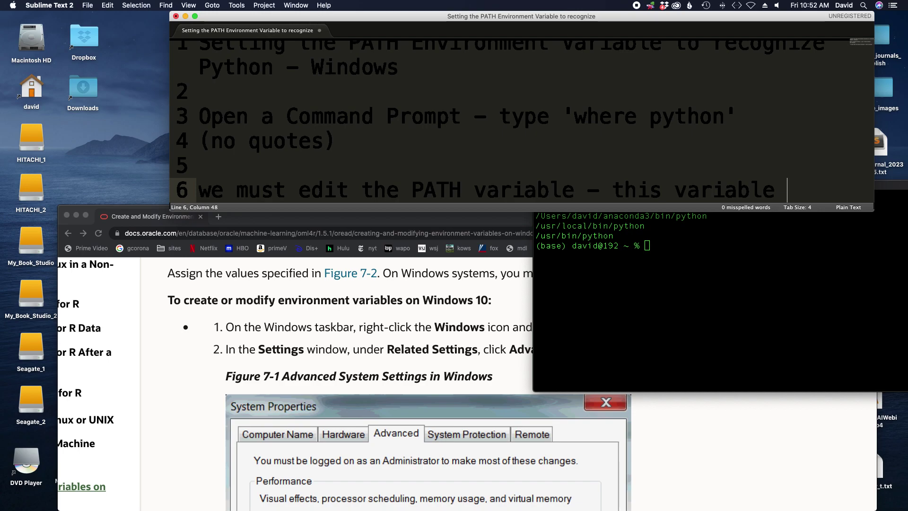
pyautogui.write('shows the OS ')
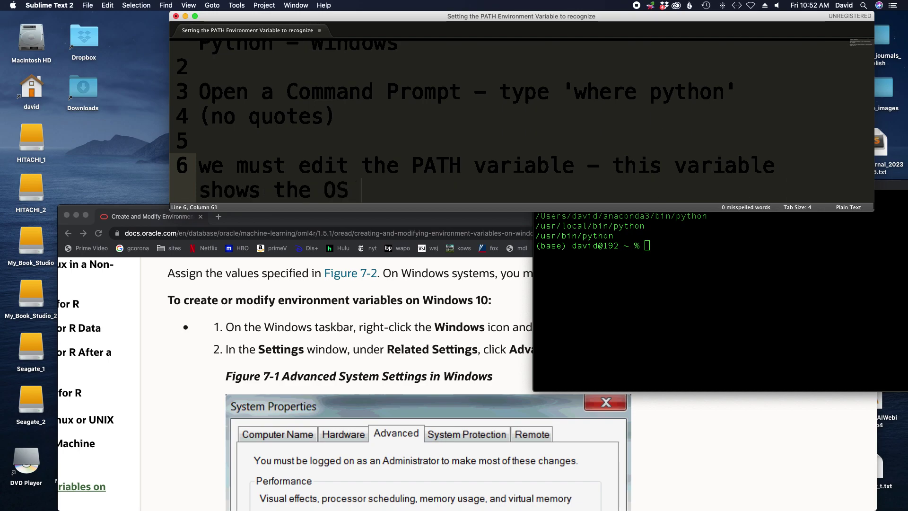
pyautogui.write('where to look for ')
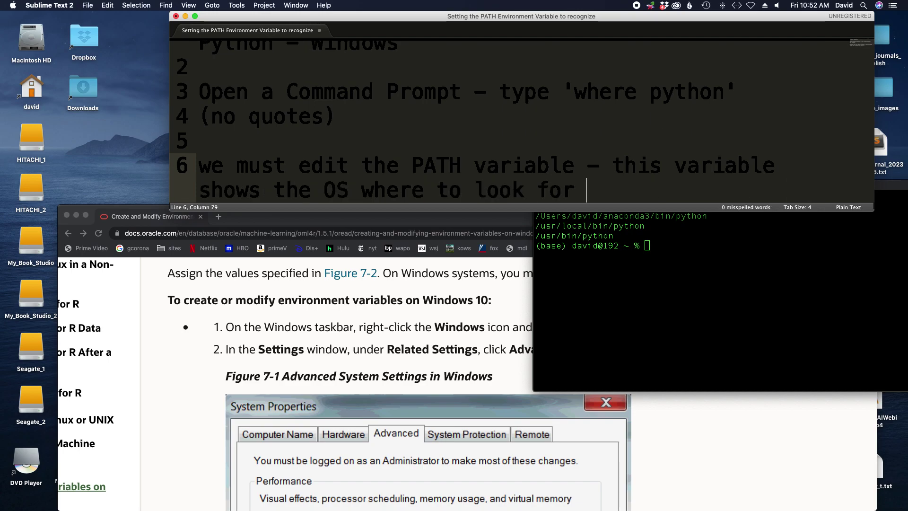
pyautogui.write('any given progra')
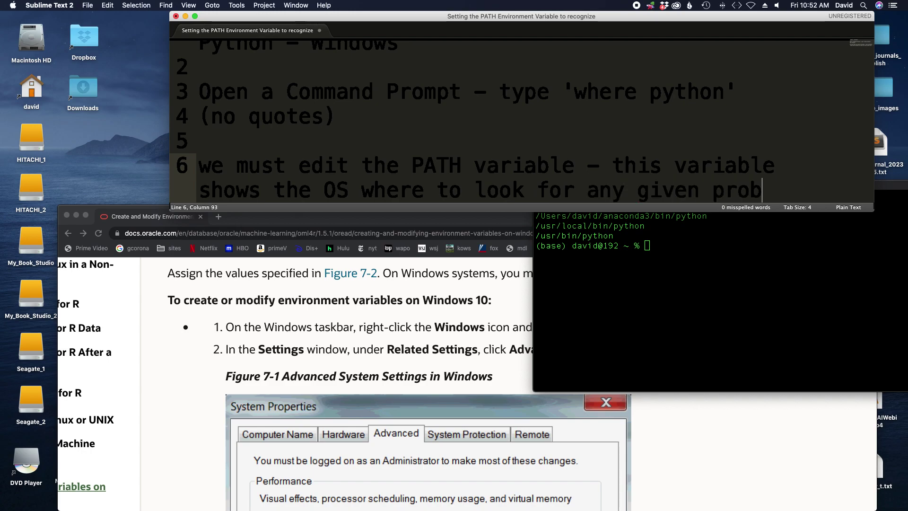
pyautogui.write('m or command')
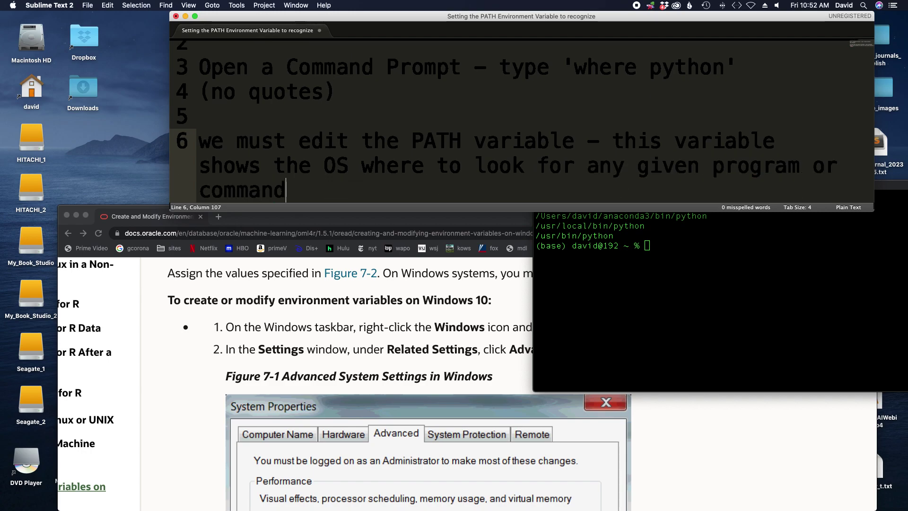
pyautogui.write(' entered at the command line')
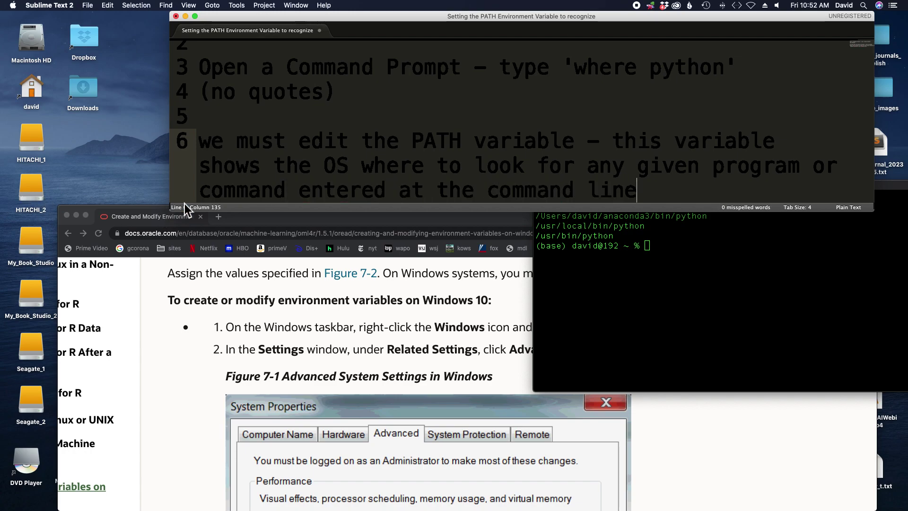
# - Enlarge the note window and add line 8 with the user's anaconda3\bin\python.exe path
pyautogui.moveTo(176, 216); pyautogui.dragTo(141, 331)
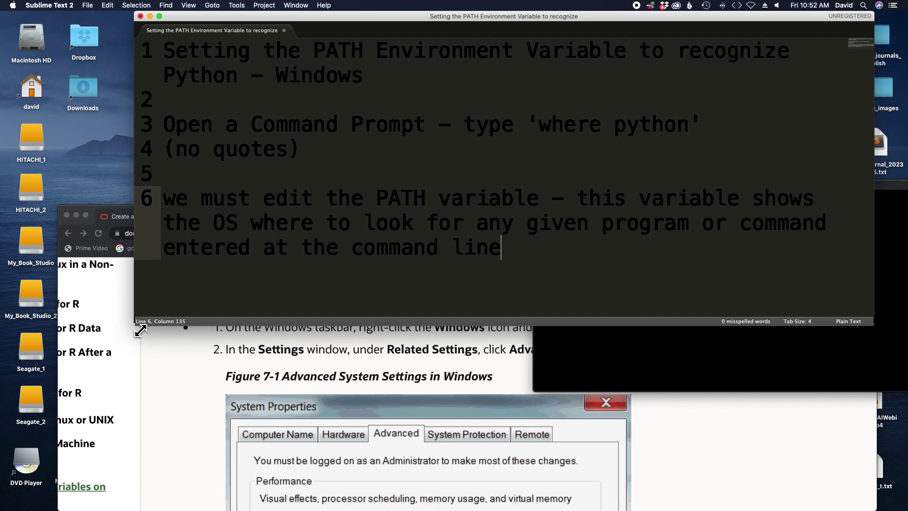
pyautogui.press('Return')
pyautogui.press('Return')
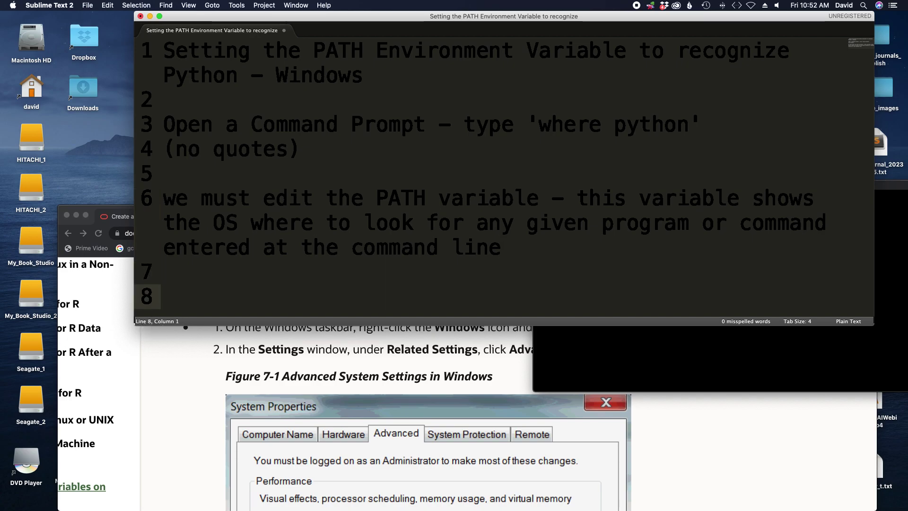
pyautogui.write('C:\\Users\\david\\')
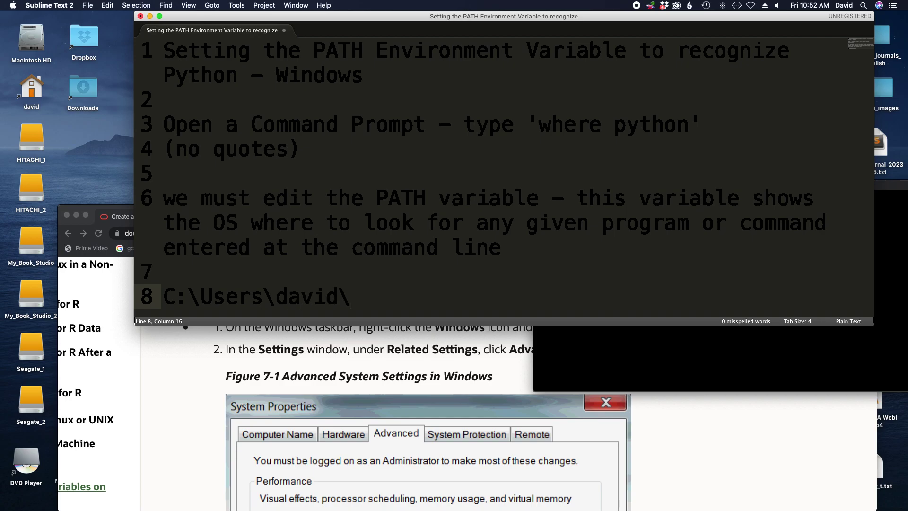
pyautogui.write('anaconda3\\')
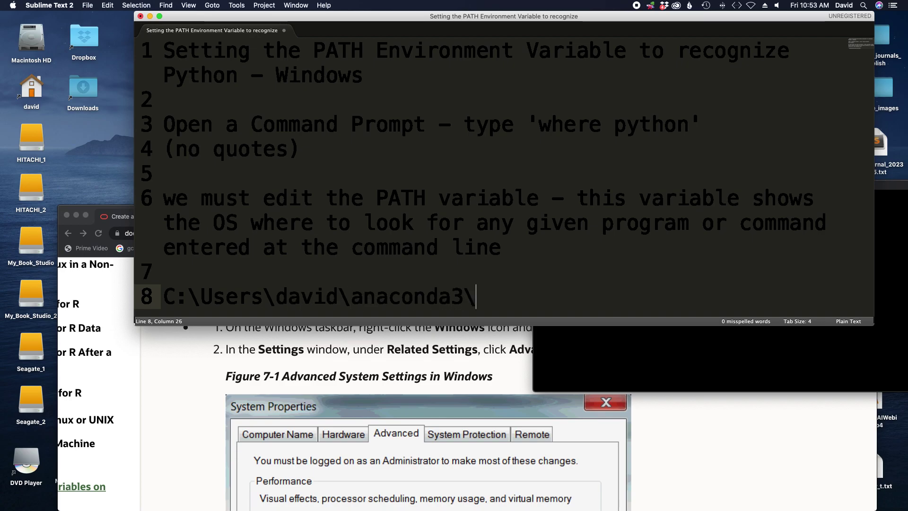
pyautogui.write('bin\\pyth')
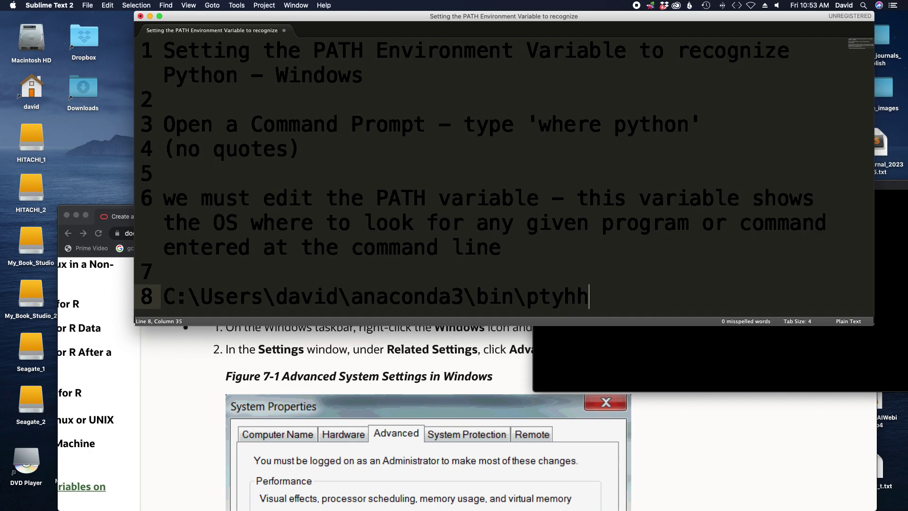
pyautogui.press('BackSpace')
pyautogui.press('BackSpace')
pyautogui.press('BackSpace')
pyautogui.write('yhton')
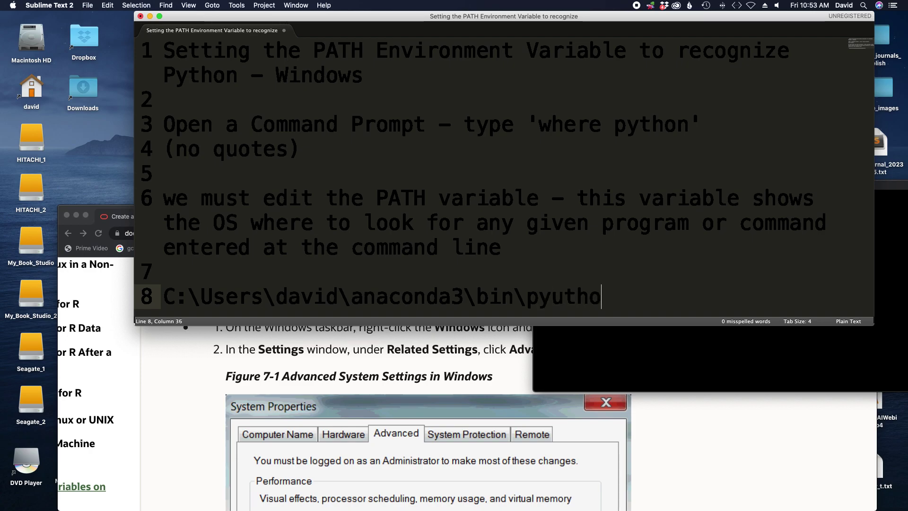
pyautogui.press('BackSpace')
pyautogui.press('BackSpace')
pyautogui.press('BackSpace')
pyautogui.press('BackSpace')
pyautogui.write('thon.exe')
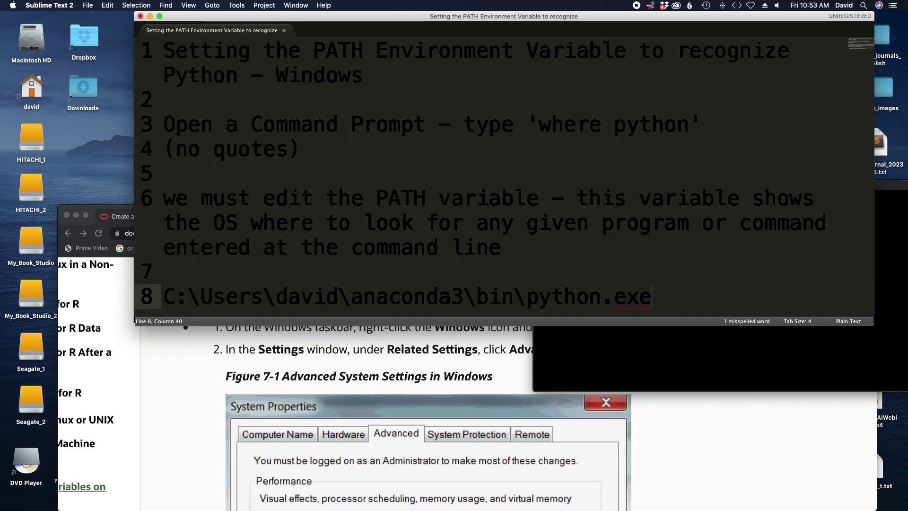
# - Delete the example path and extend line 4 to '(no quotes) - if no joy, see below -'
pyautogui.press('super+shift+Left')
pyautogui.press('BackSpace')
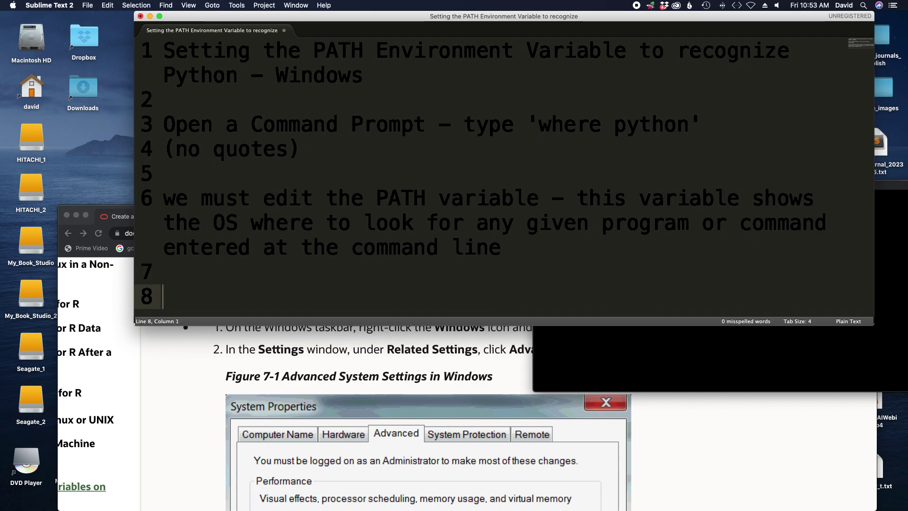
pyautogui.click(312, 156)
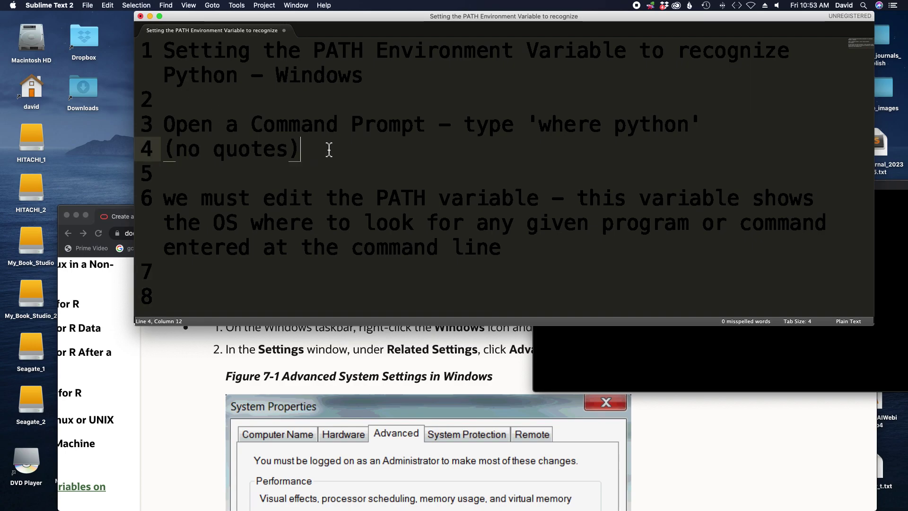
pyautogui.write('- if no joy, se')
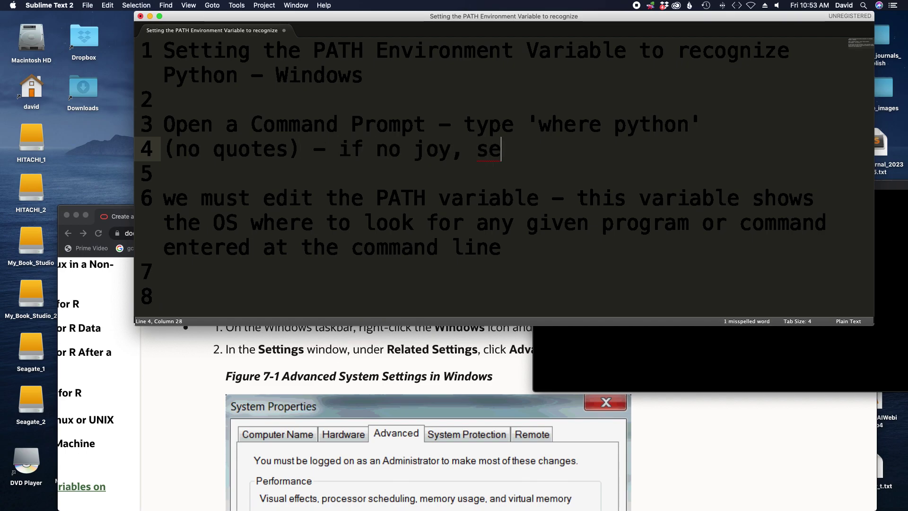
pyautogui.write('e')
pyautogui.press('BackSpace')
pyautogui.press('BackSpace')
pyautogui.press('BackSpace')
pyautogui.press('BackSpace')
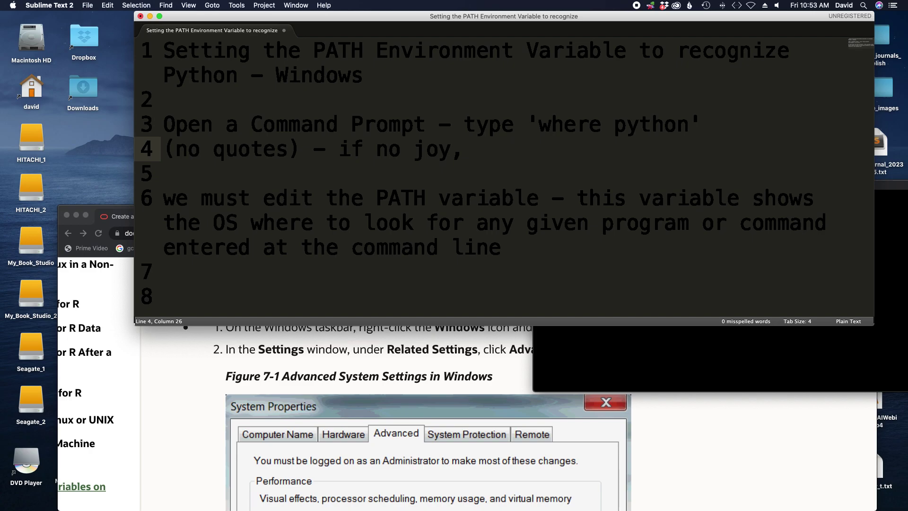
pyautogui.write('see below')
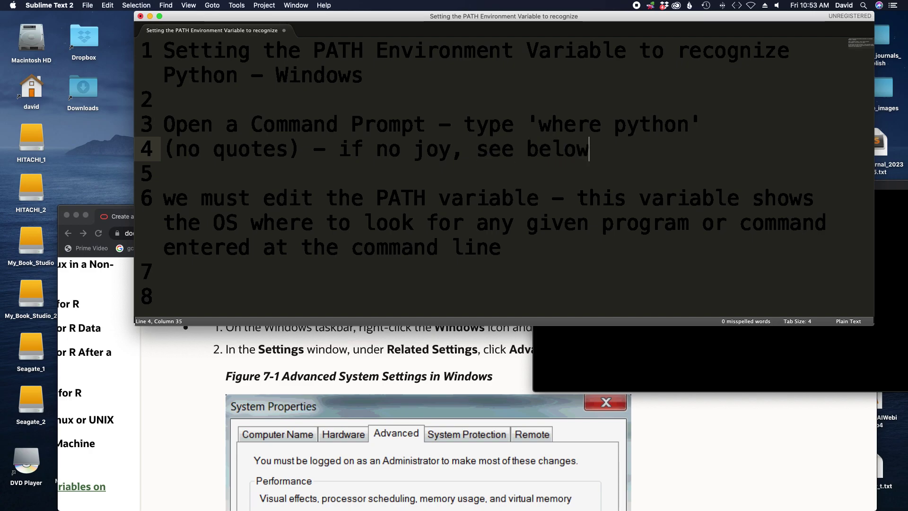
pyautogui.write(' -')
pyautogui.moveTo(169, 505)
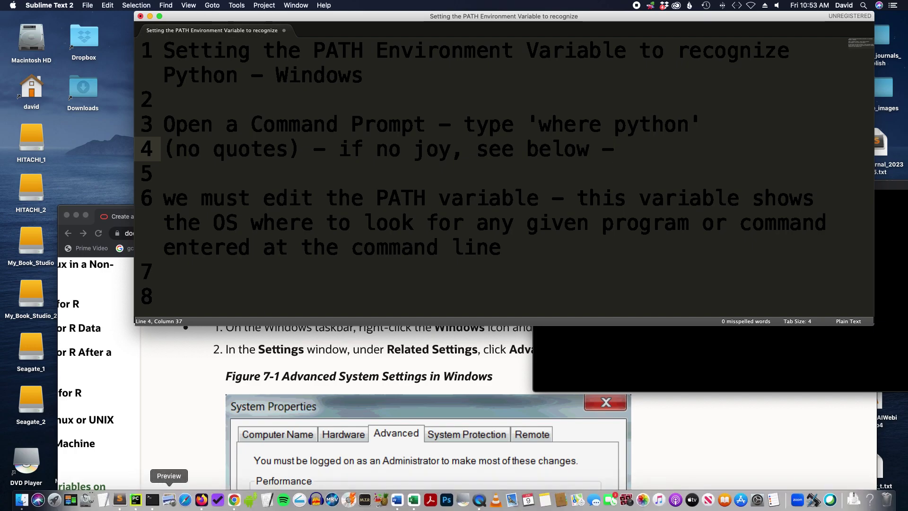
pyautogui.click(138, 505)
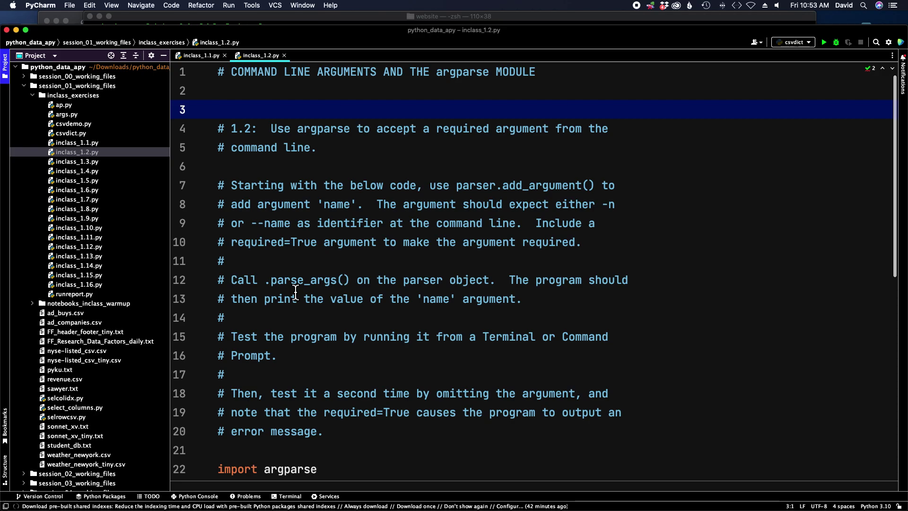
# - Insert 'import sys' and 'print(sys.executable)' at the top of inclass_1.2.py
pyautogui.press('Return')
pyautogui.press('Return')
pyautogui.press('Up')
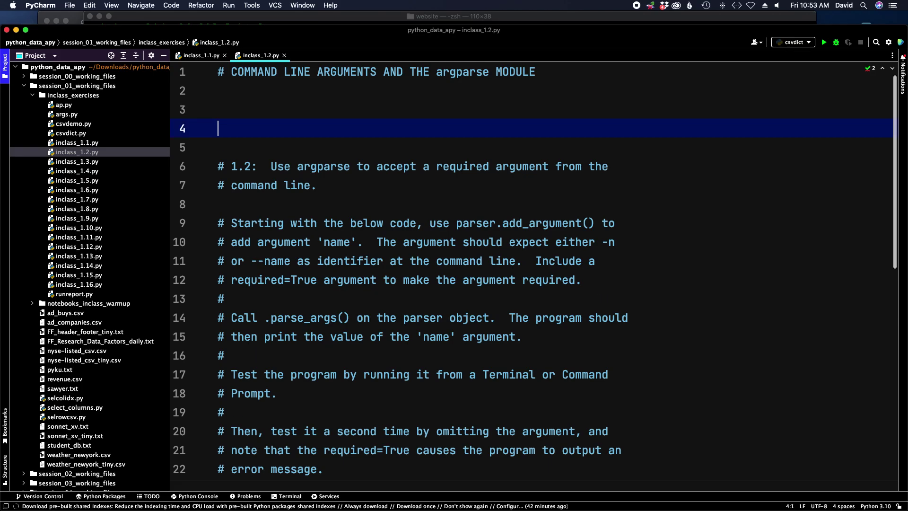
pyautogui.press('Up')
pyautogui.write('import os')
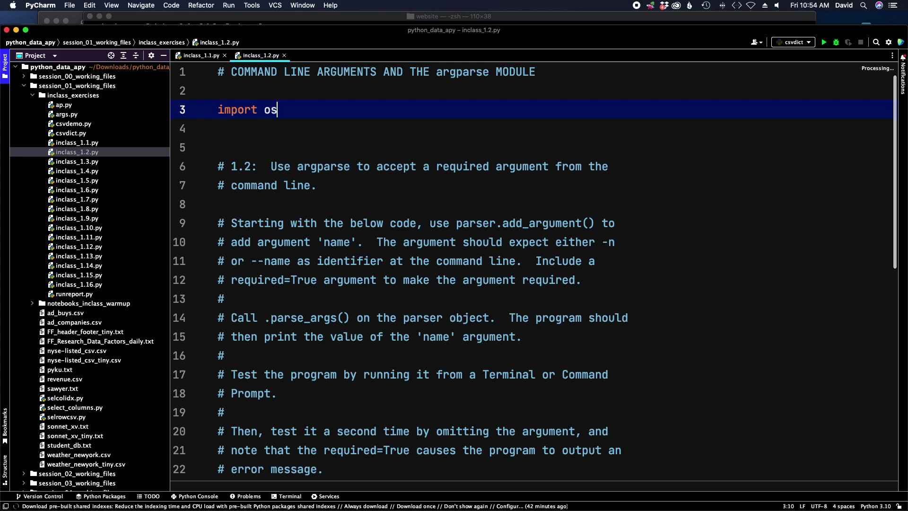
pyautogui.press('Return')
pyautogui.write('print(os')
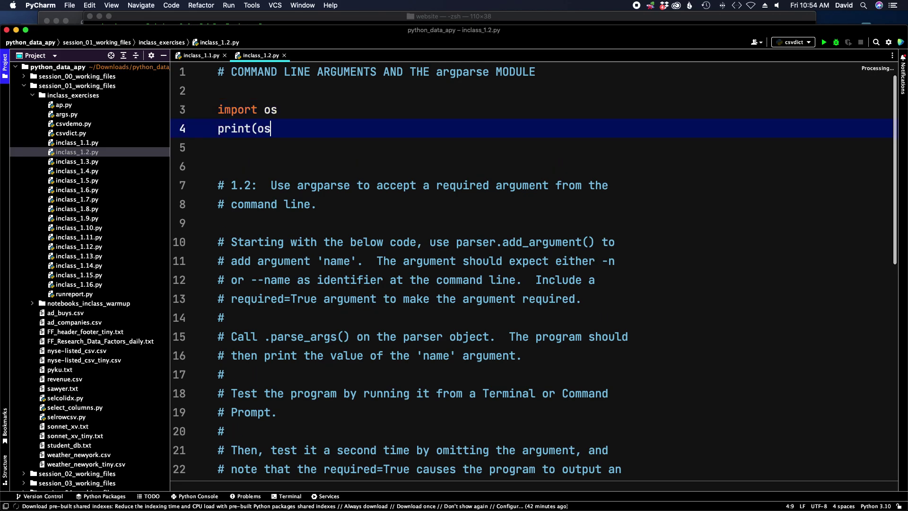
pyautogui.write('.')
pyautogui.press('BackSpace')
pyautogui.press('BackSpace')
pyautogui.press('BackSpace')
pyautogui.press('BackSpace')
pyautogui.press('BackSpace')
pyautogui.press('BackSpace')
pyautogui.press('BackSpace')
pyautogui.press('BackSpace')
pyautogui.press('BackSpace')
pyautogui.press('BackSpace')
pyautogui.press('BackSpace')
pyautogui.press('BackSpace')
pyautogui.write('sys')
pyautogui.press('Return')
pyautogui.write('import')
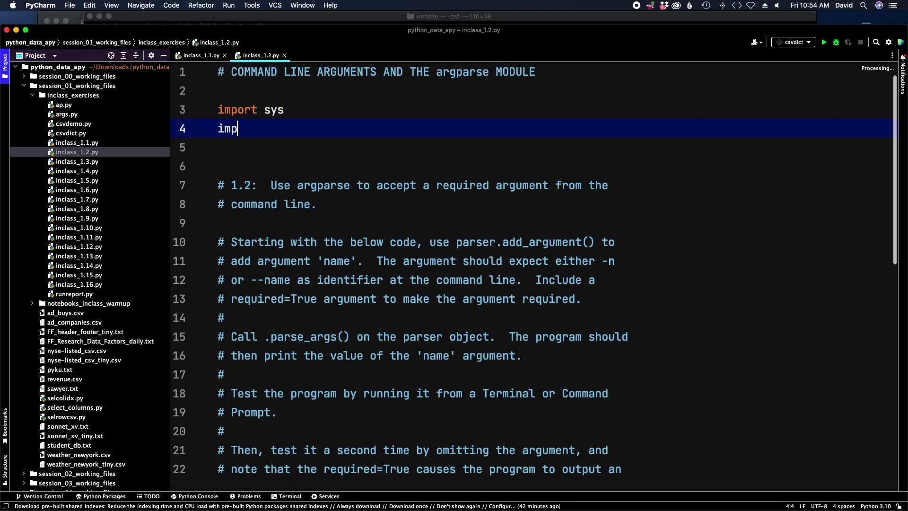
pyautogui.press('BackSpace')
pyautogui.press('BackSpace')
pyautogui.press('BackSpace')
pyautogui.press('BackSpace')
pyautogui.press('BackSpace')
pyautogui.press('BackSpace')
pyautogui.write('print(sy')
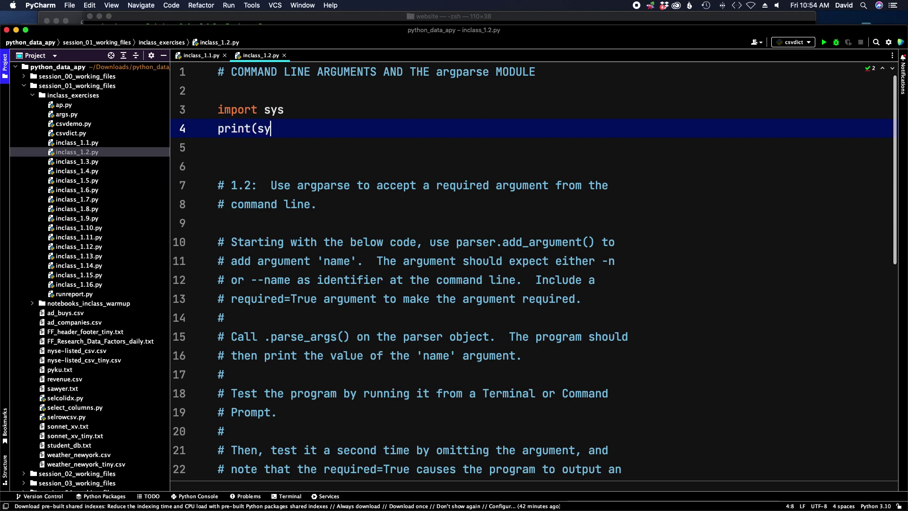
pyautogui.write('s.executable)')
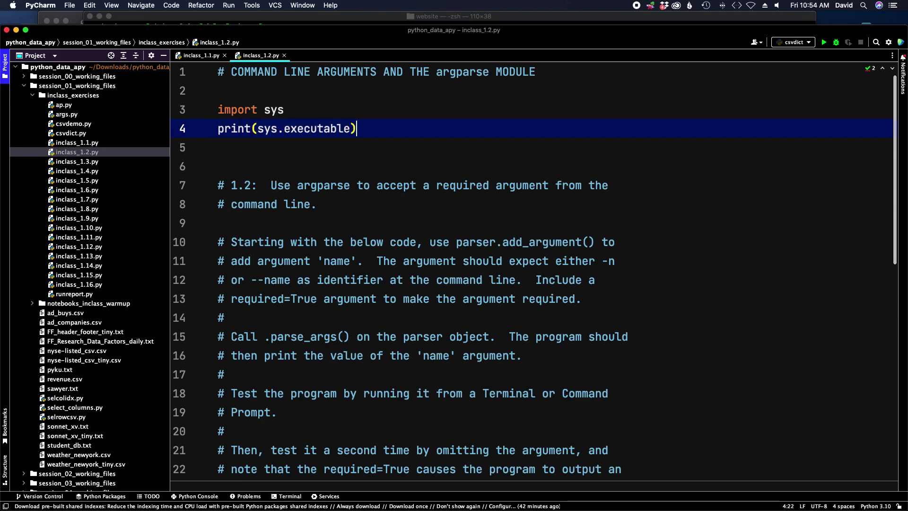
pyautogui.press('Return')
pyautogui.press('Return')
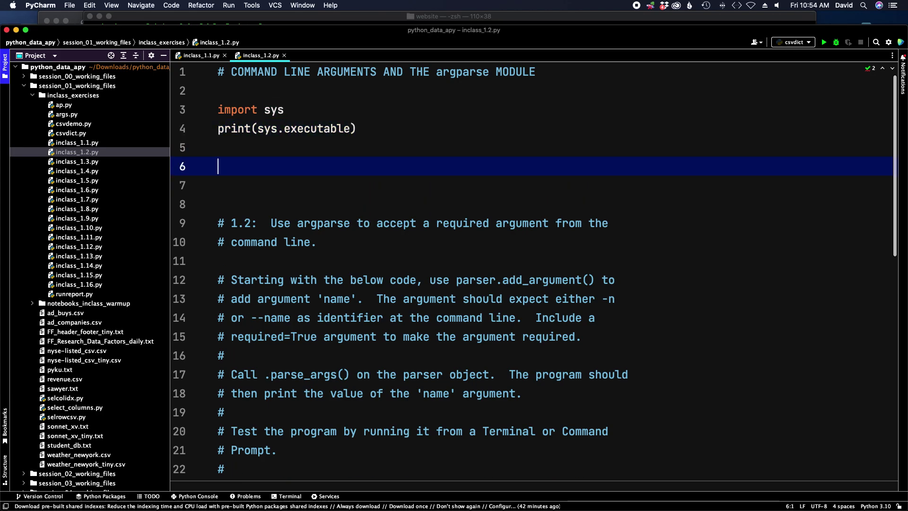
# - Run inclass_1.2 and enlarge the Run panel to show its output
pyautogui.rightClick(306, 172)
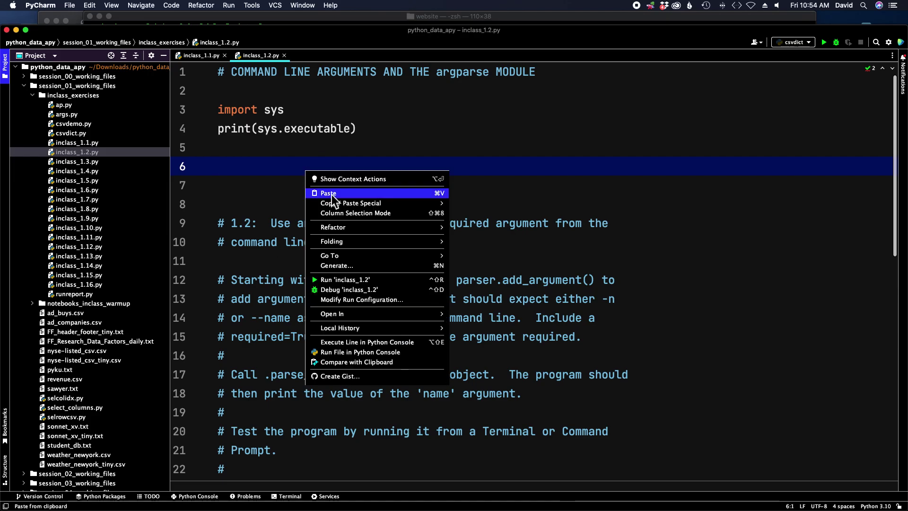
pyautogui.click(338, 280)
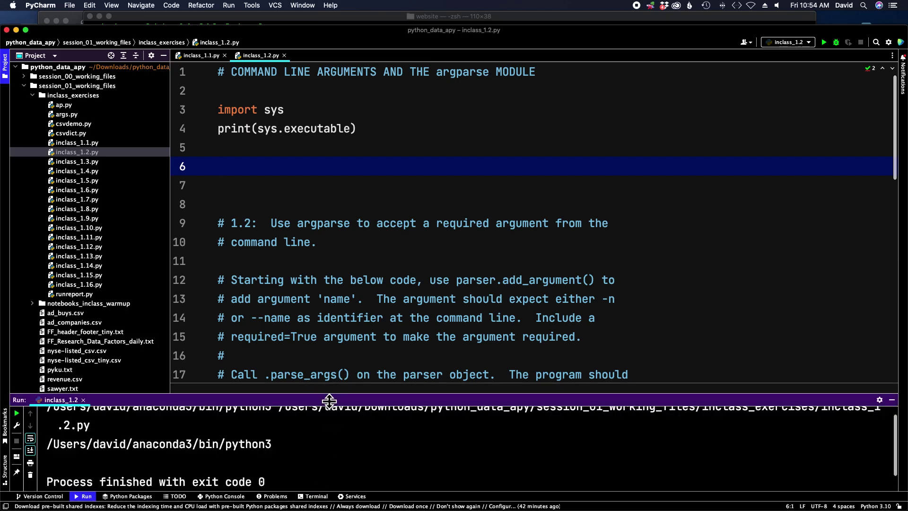
pyautogui.moveTo(322, 394); pyautogui.dragTo(323, 305)
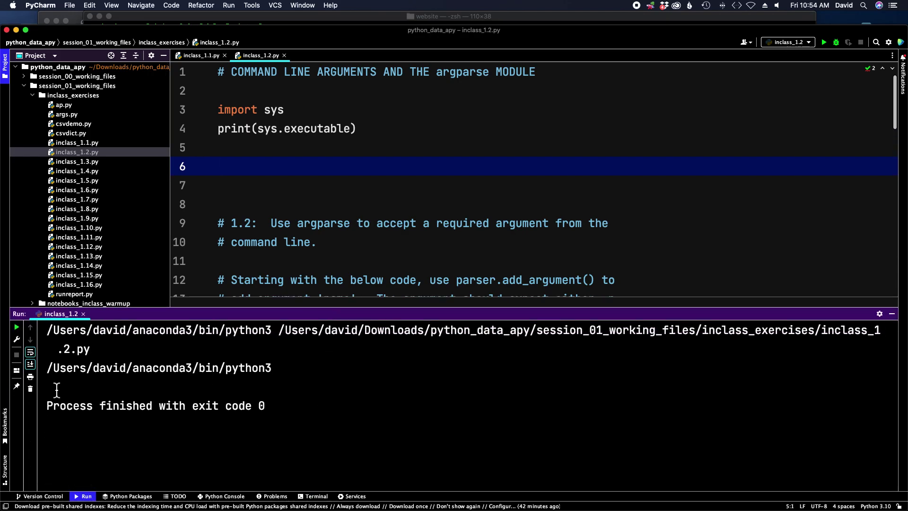
pyautogui.scroll(2, 56, 390)
pyautogui.scroll(1, 56, 390)
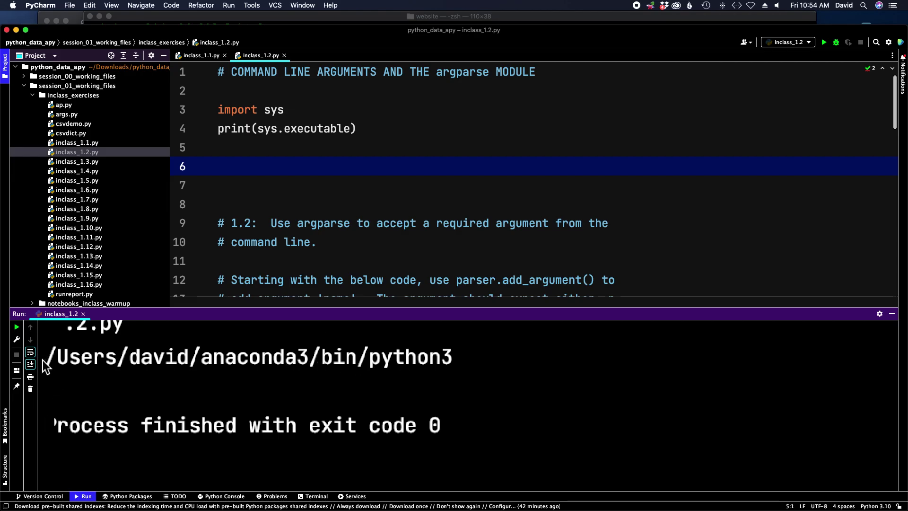
pyautogui.scroll(-3, 46, 355)
# - Highlight the printed Anaconda python3 executable path, then return to the Sublime note desktop
pyautogui.moveTo(272, 368); pyautogui.dragTo(30, 366)
pyautogui.click(95, 364)
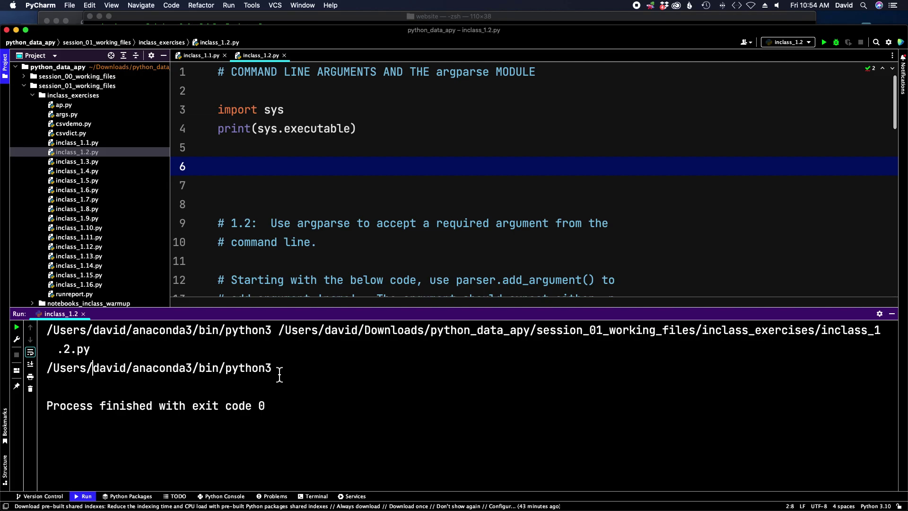
pyautogui.moveTo(279, 371); pyautogui.dragTo(212, 369)
pyautogui.click(312, 406)
pyautogui.hotkey('ctrl', 'Left')
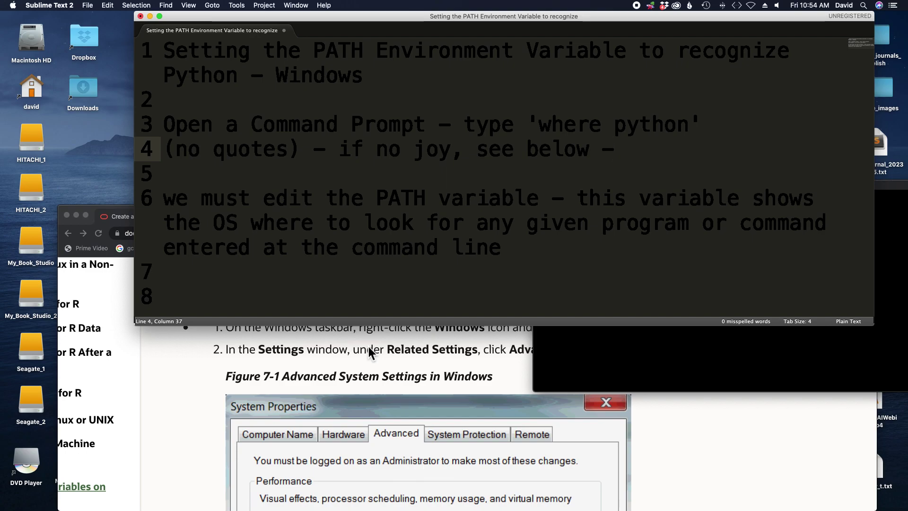
# - Add 'you may find the path in one of a few places:' with bullets '- PyCharm (use print(sys.executable))' and '- Anaconda Prompt'
pyautogui.click(252, 308)
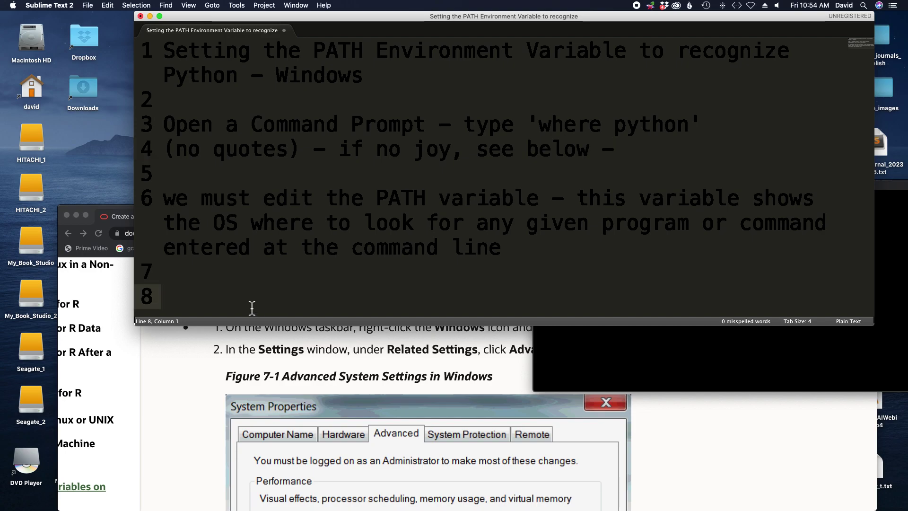
pyautogui.press('Return')
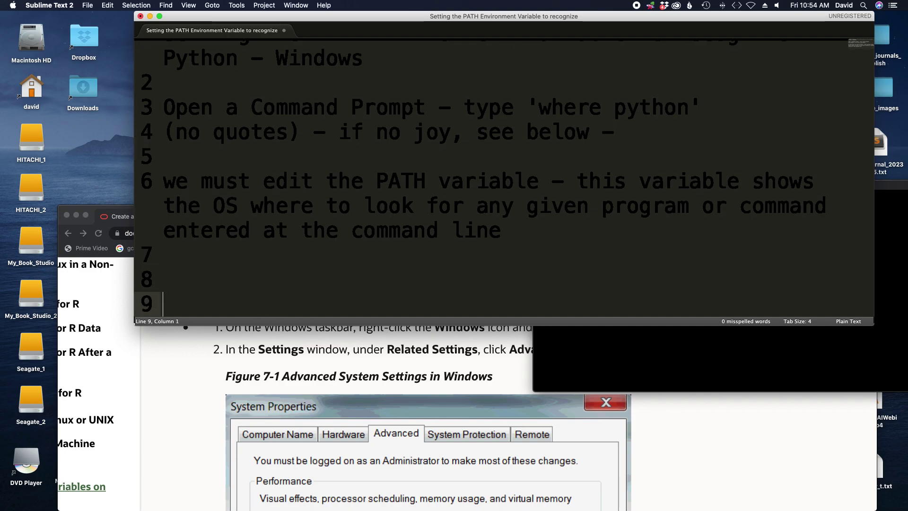
pyautogui.write('you may fi')
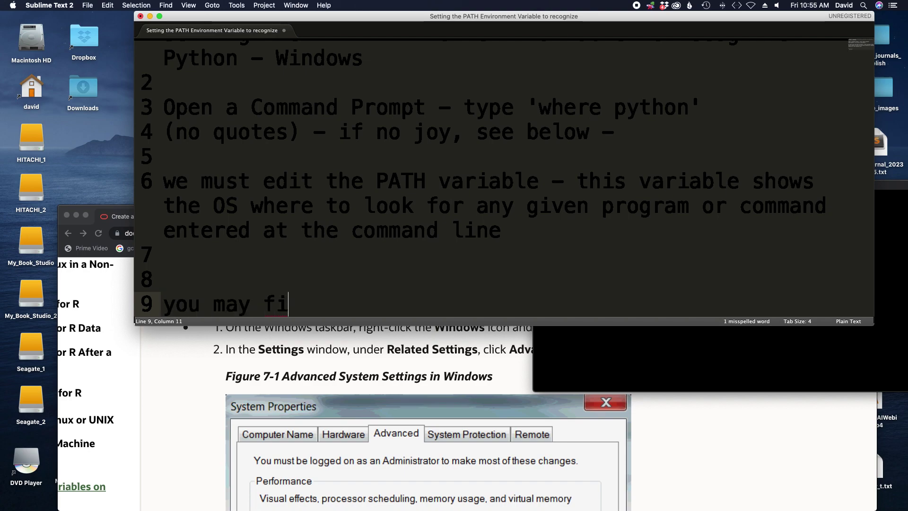
pyautogui.write('nd the path in ')
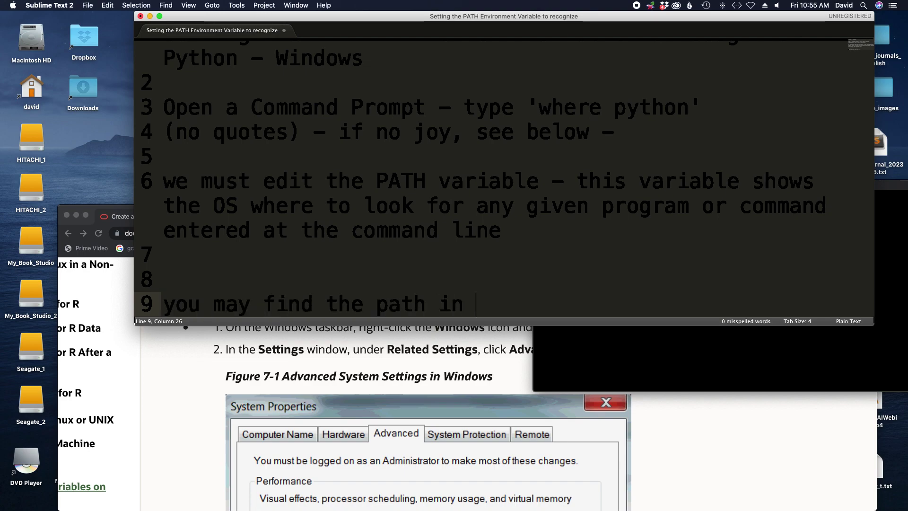
pyautogui.write('one of a few places:')
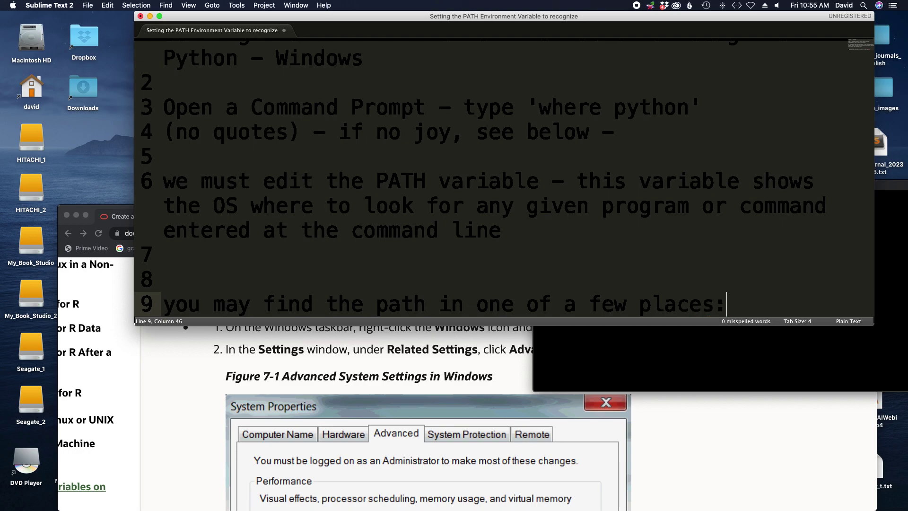
pyautogui.press('Return')
pyautogui.write('- PyC')
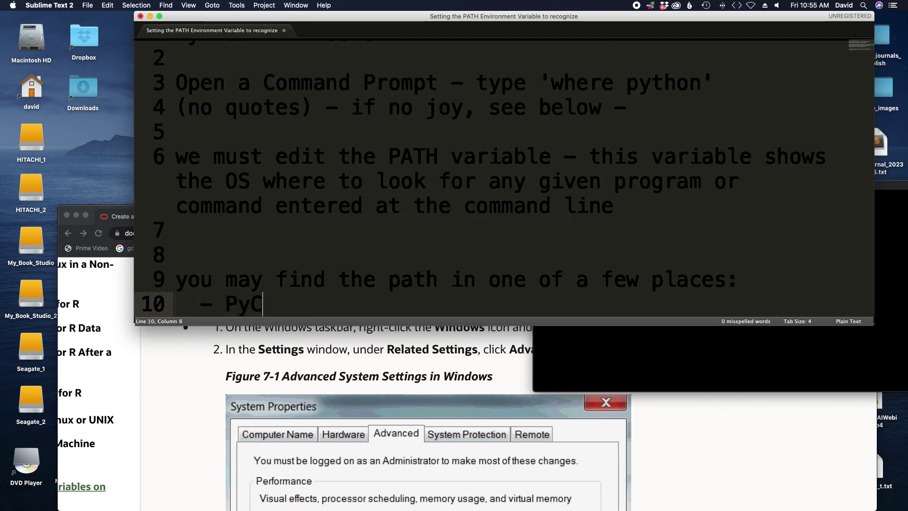
pyautogui.write('harm (use ')
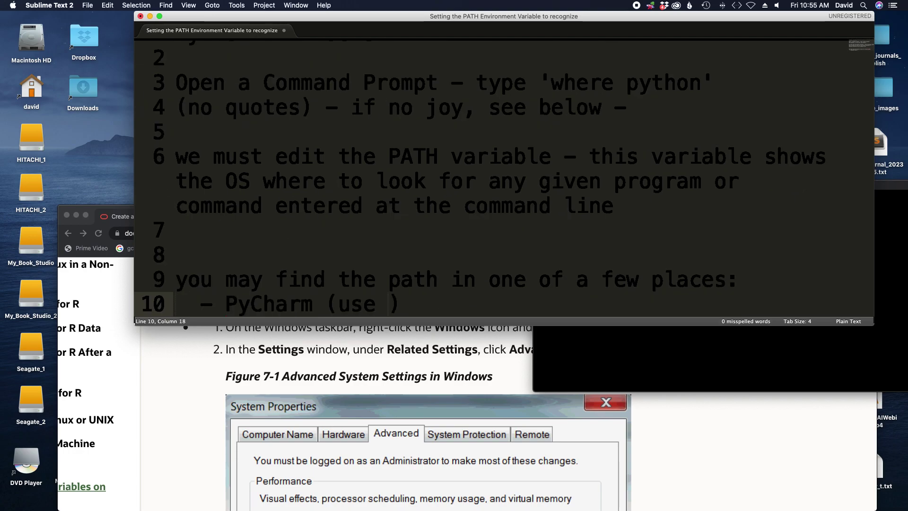
pyautogui.write('print(sys.exe')
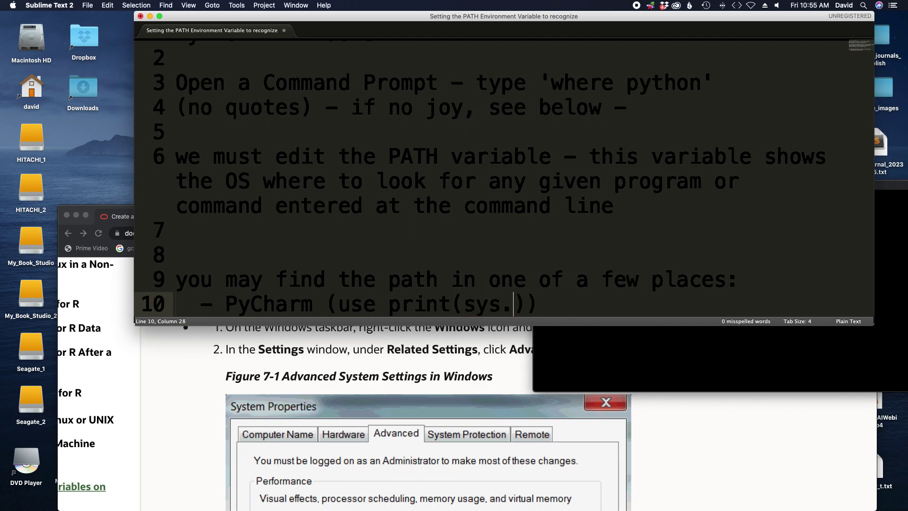
pyautogui.write('cutable))')
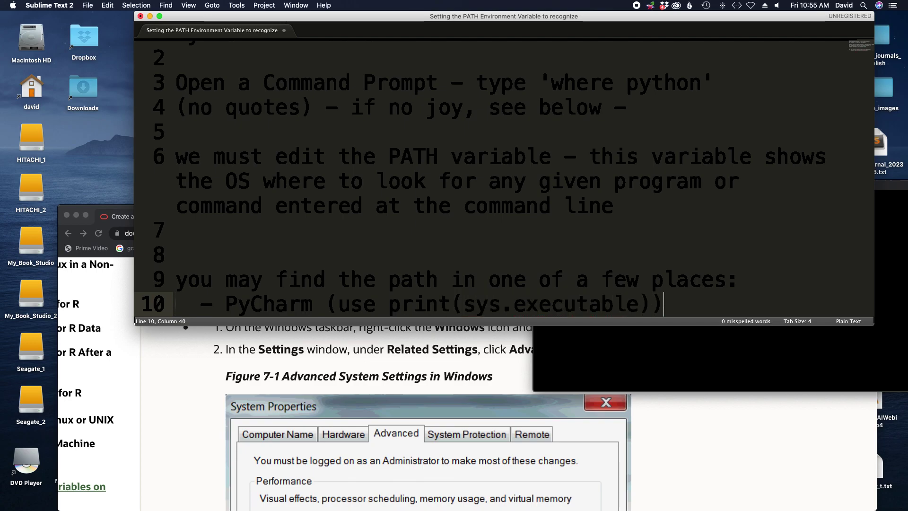
pyautogui.press('Return')
pyautogui.write('- Ana')
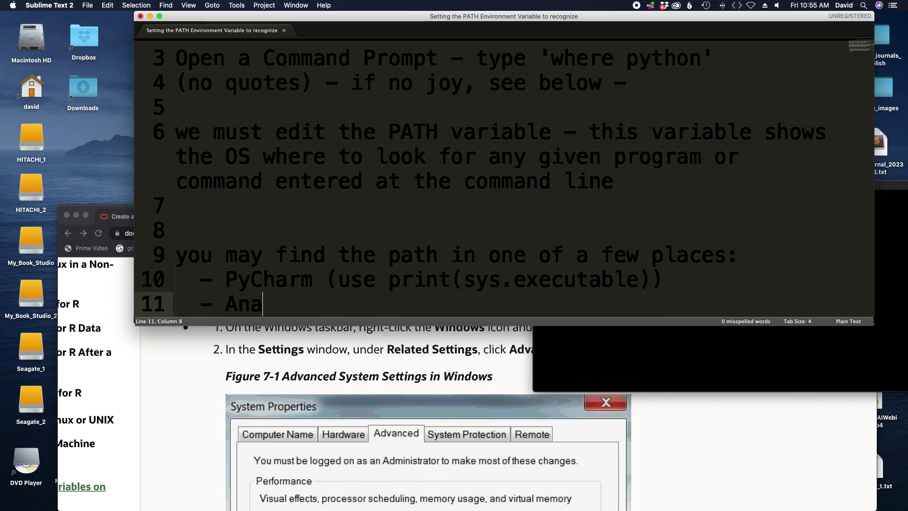
pyautogui.write('conda Prompt')
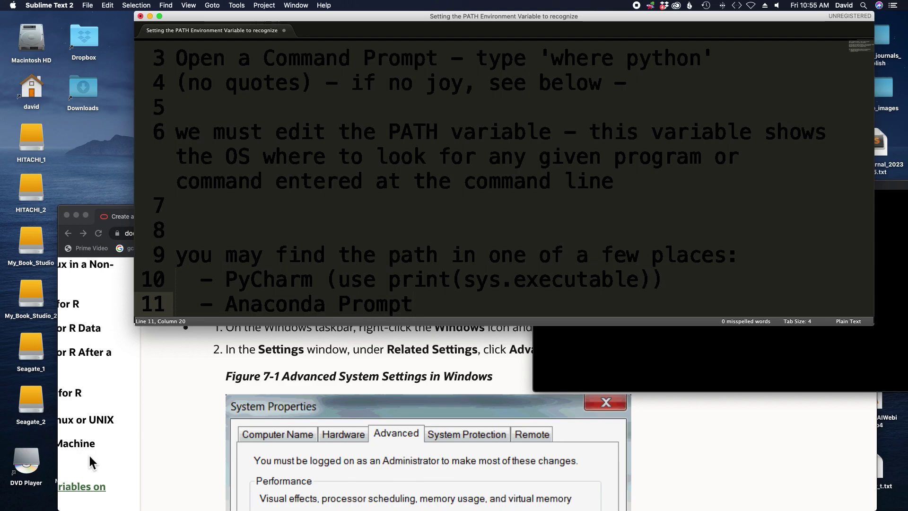
# - Finish the Anaconda Prompt bullet with "- at that prompt, type 'where python'"
pyautogui.write('- at taht pr')
pyautogui.press('BackSpace')
pyautogui.press('BackSpace')
pyautogui.press('BackSpace')
pyautogui.press('BackSpace')
pyautogui.press('BackSpace')
pyautogui.press('BackSpace')
pyautogui.write('hat ')
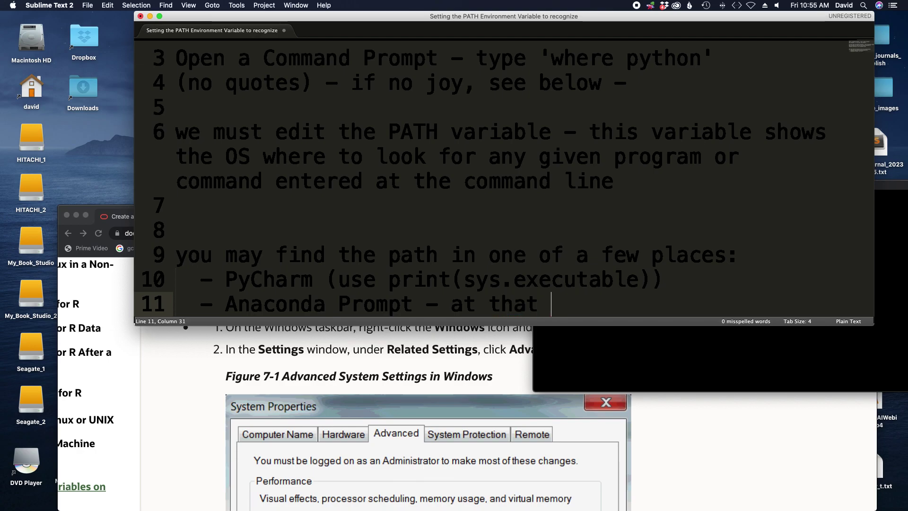
pyautogui.write("prompt, type 'where python")
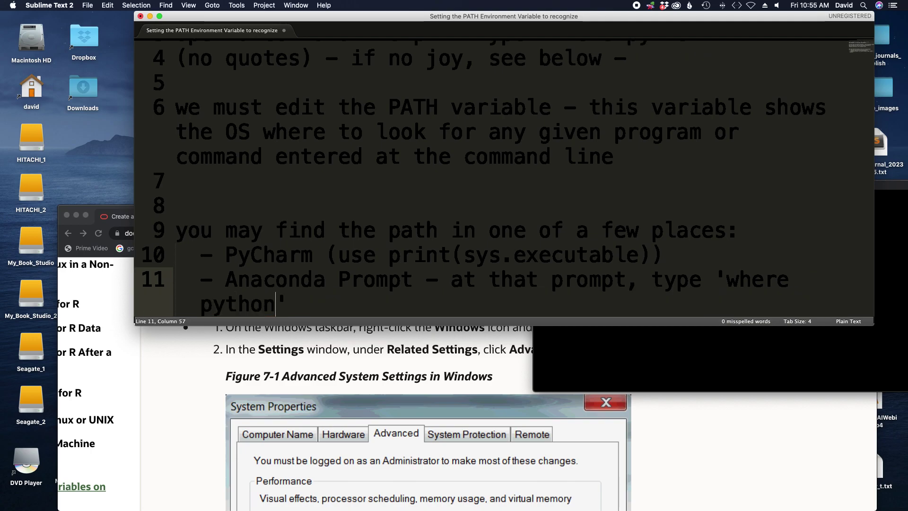
pyautogui.press('Right')
pyautogui.press('Return')
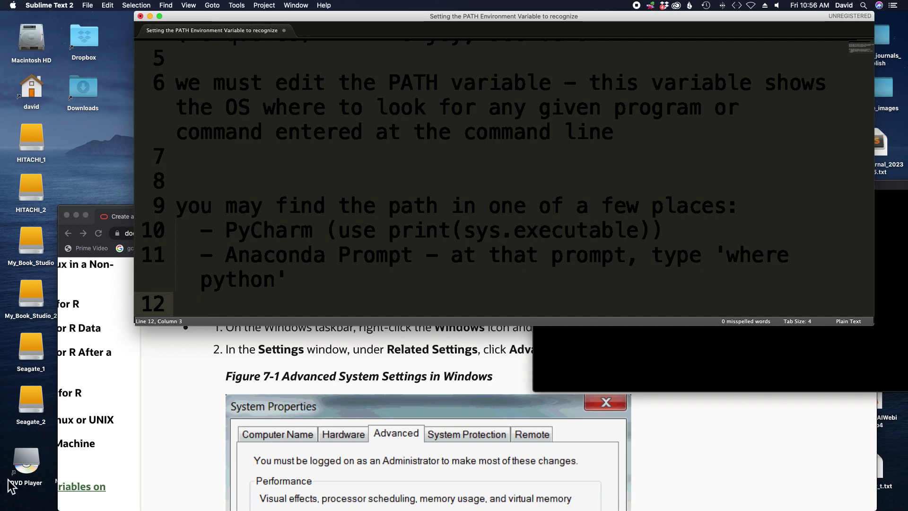
pyautogui.click(198, 427)
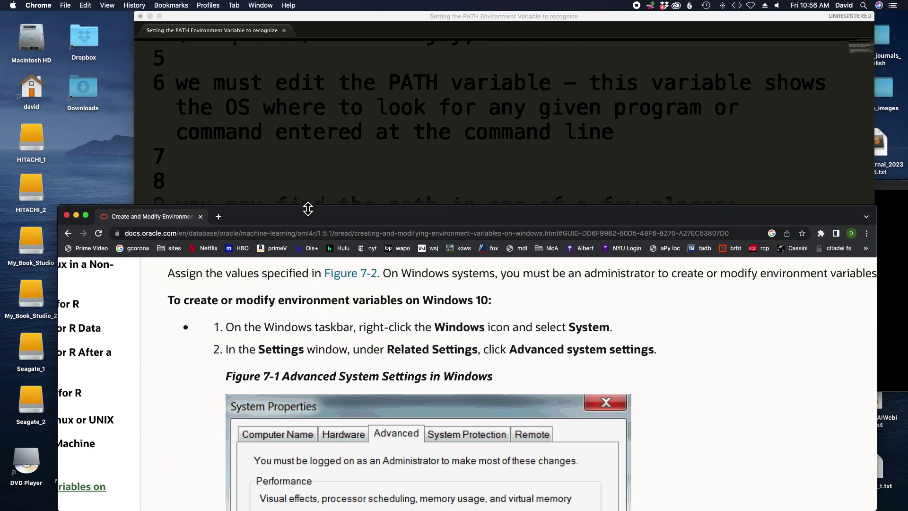
# - Copy the anaconda3 python3 path from PyCharm's Run console, then return to the PATH note
pyautogui.moveTo(327, 210); pyautogui.dragTo(326, 50)
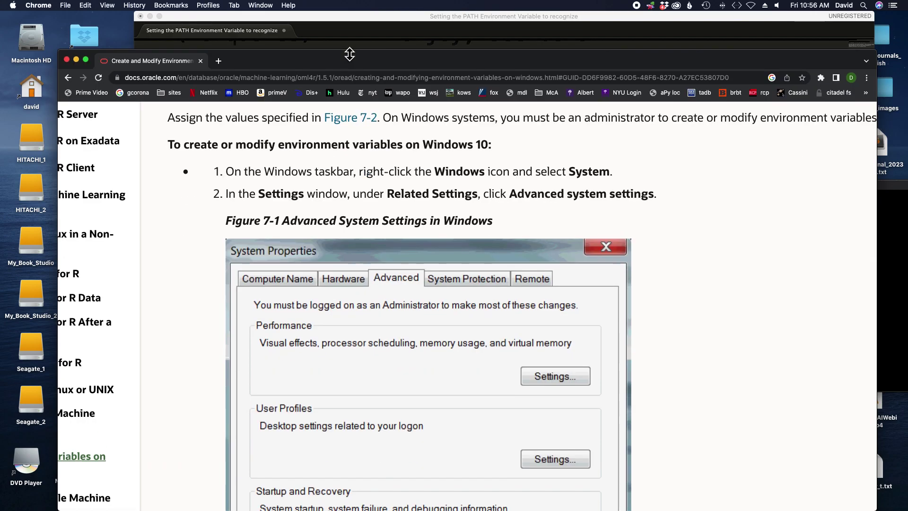
pyautogui.hotkey('ctrl', 'Right')
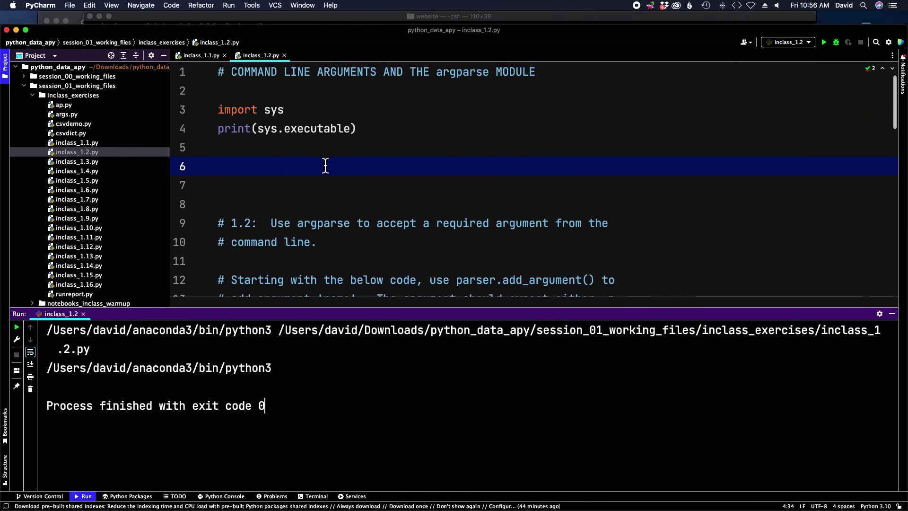
pyautogui.moveTo(279, 370); pyautogui.dragTo(45, 368)
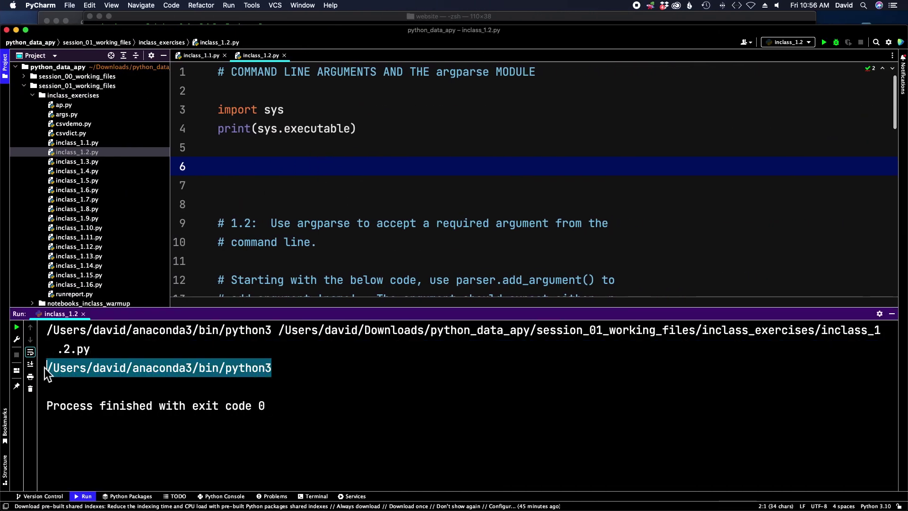
pyautogui.rightClick(75, 370)
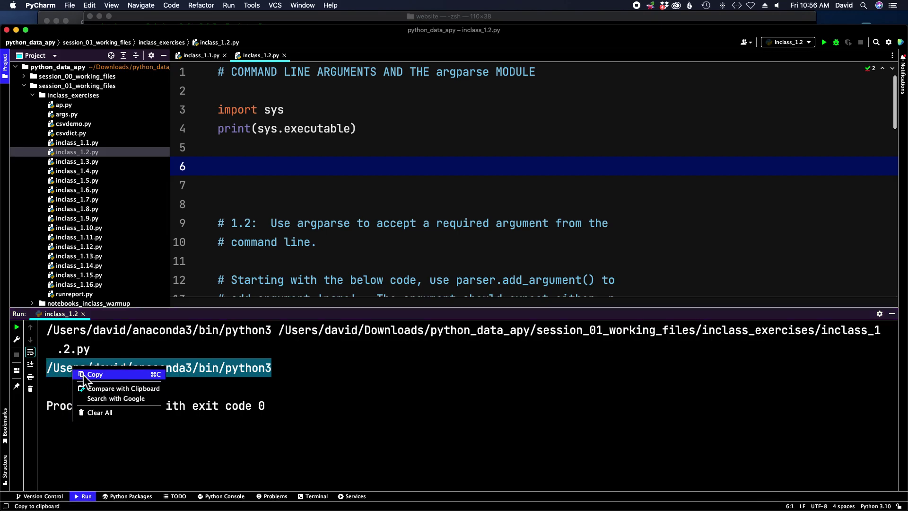
pyautogui.click(92, 374)
pyautogui.hotkey('ctrl', 'Left')
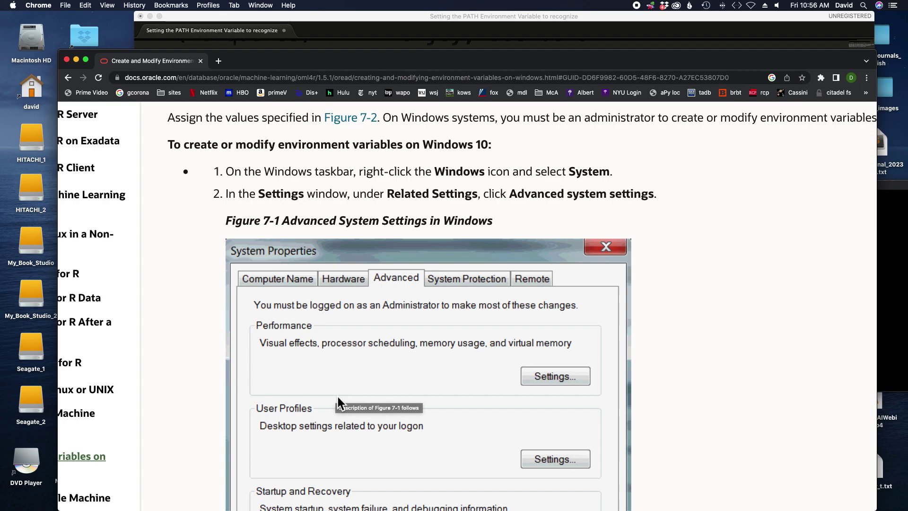
pyautogui.click(420, 20)
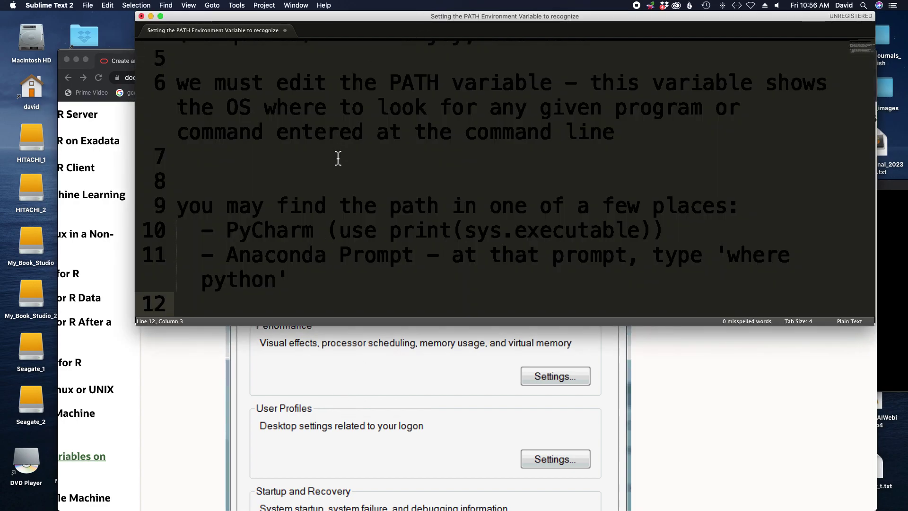
# - Insert 'environment' before 'variable' on line 6 and add blank lines before the path list
pyautogui.scroll(3, 338, 158)
pyautogui.click(453, 150)
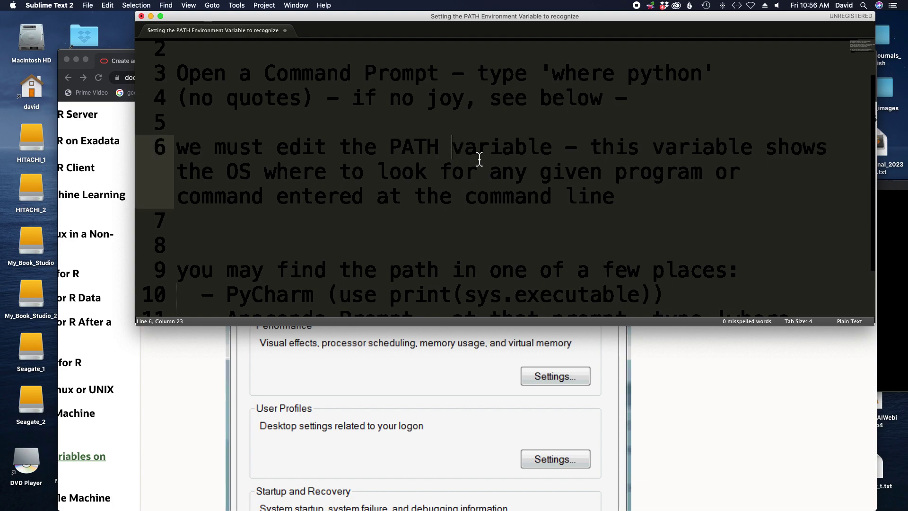
pyautogui.write('environment')
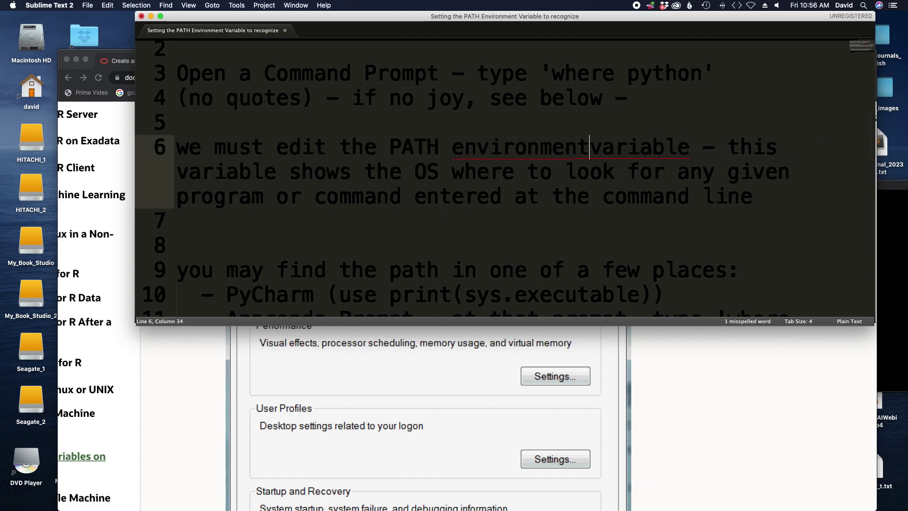
pyautogui.click(479, 240)
pyautogui.press('Return')
pyautogui.press('Return')
pyautogui.press('Up')
pyautogui.press('Up')
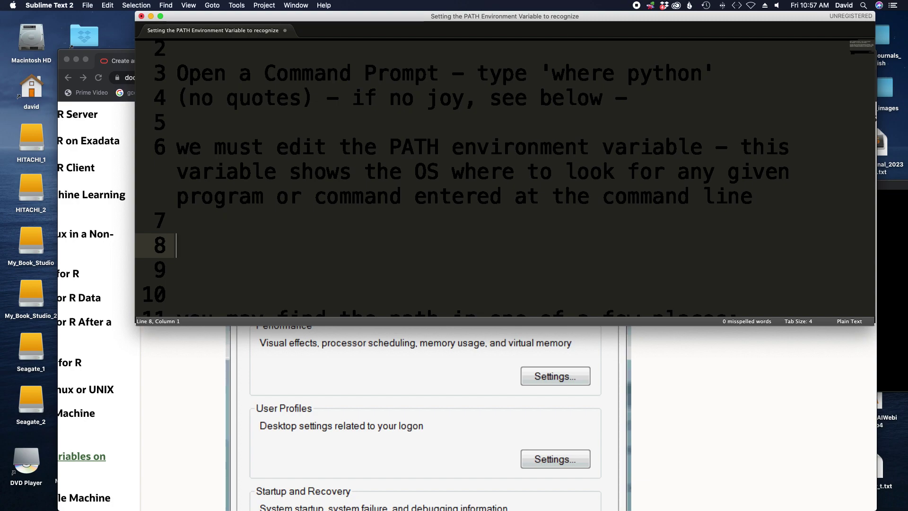
# - Highlight Terminal's three where python paths in larger text, move Terminal right, and bring the Oracle page forward
pyautogui.press('super+Tab')
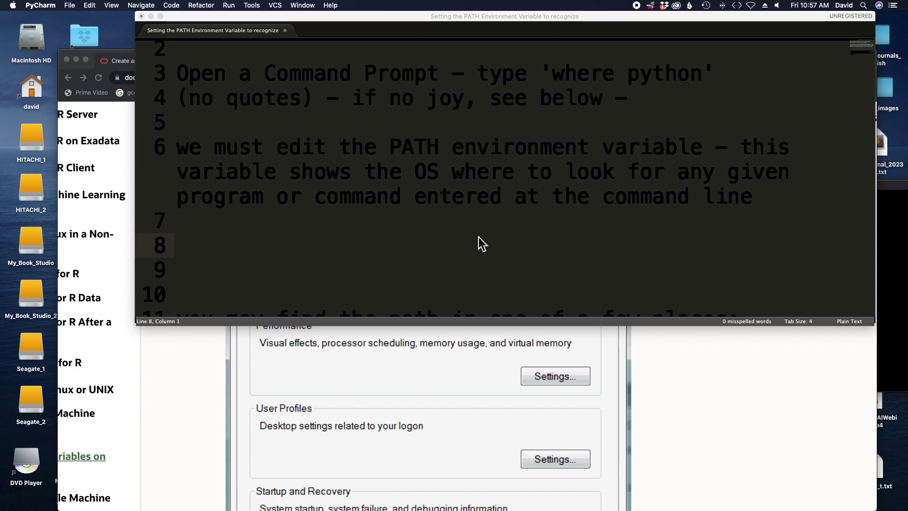
pyautogui.press('super+Tab')
pyautogui.press('super+Tab')
pyautogui.press('super+Tab')
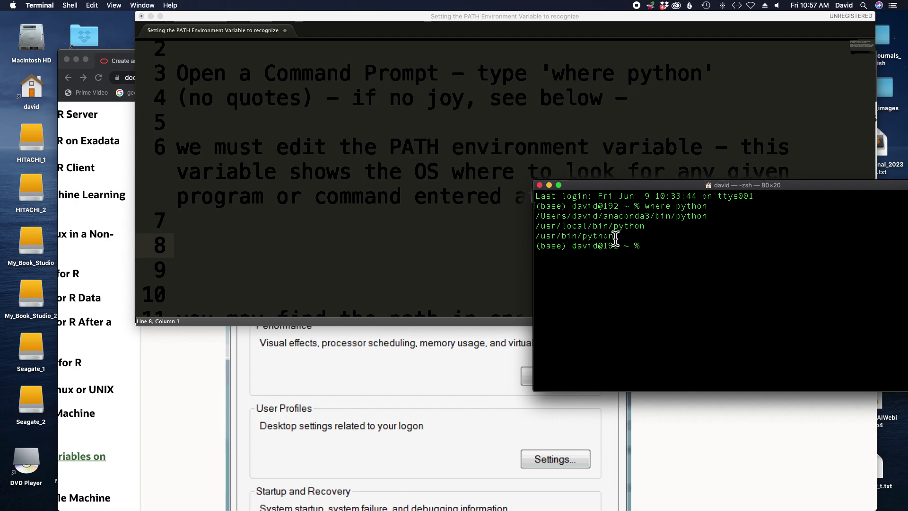
pyautogui.moveTo(615, 238); pyautogui.dragTo(531, 220)
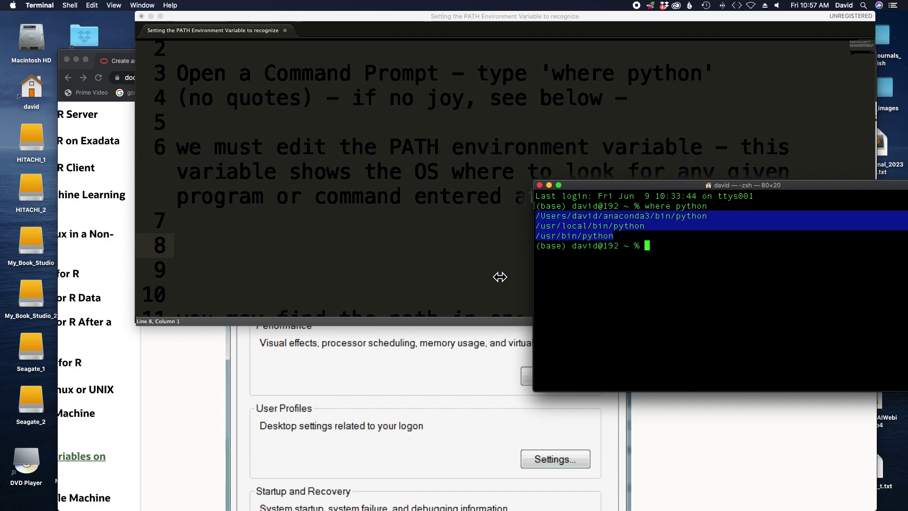
pyautogui.moveTo(615, 188); pyautogui.dragTo(311, 163)
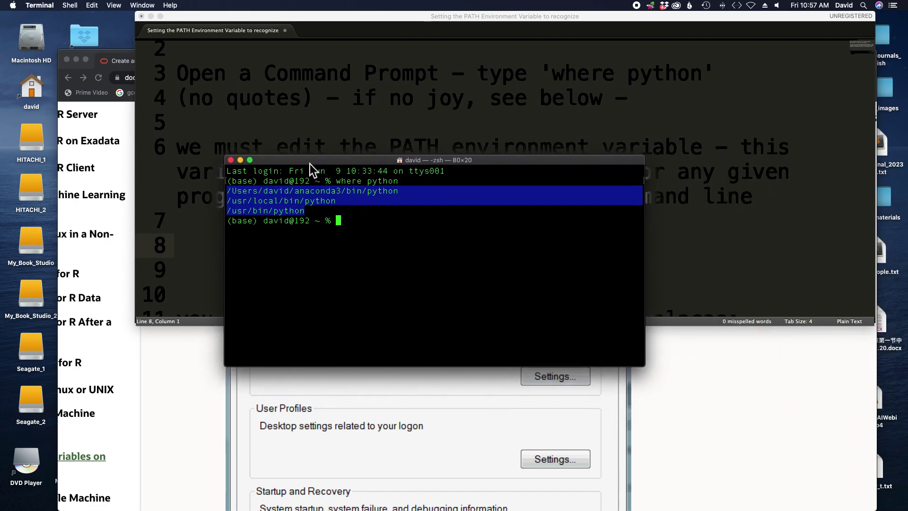
pyautogui.press('super+plus')
pyautogui.press('super+plus')
pyautogui.press('super+plus')
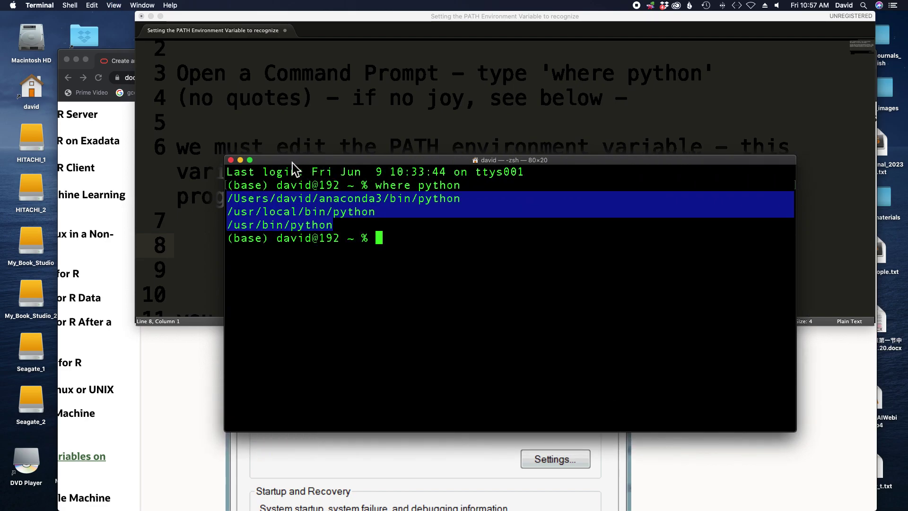
pyautogui.moveTo(292, 163); pyautogui.dragTo(595, 191)
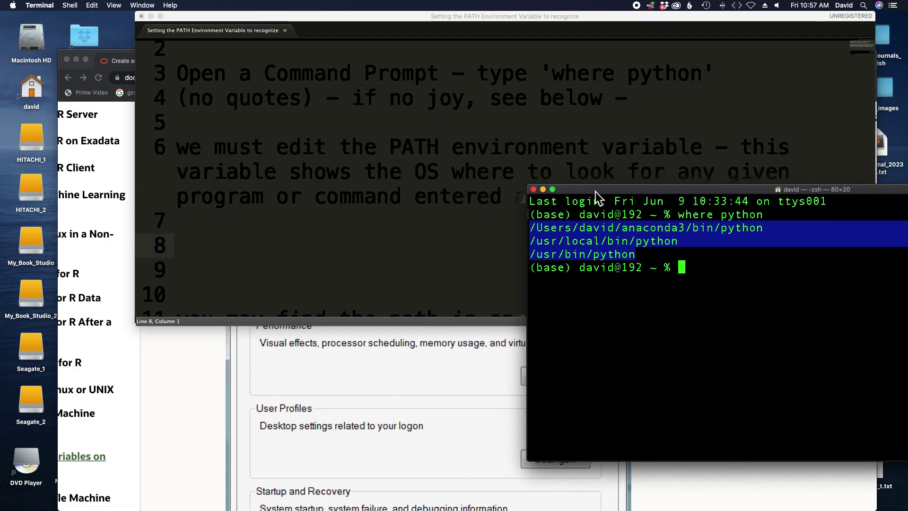
pyautogui.click(244, 364)
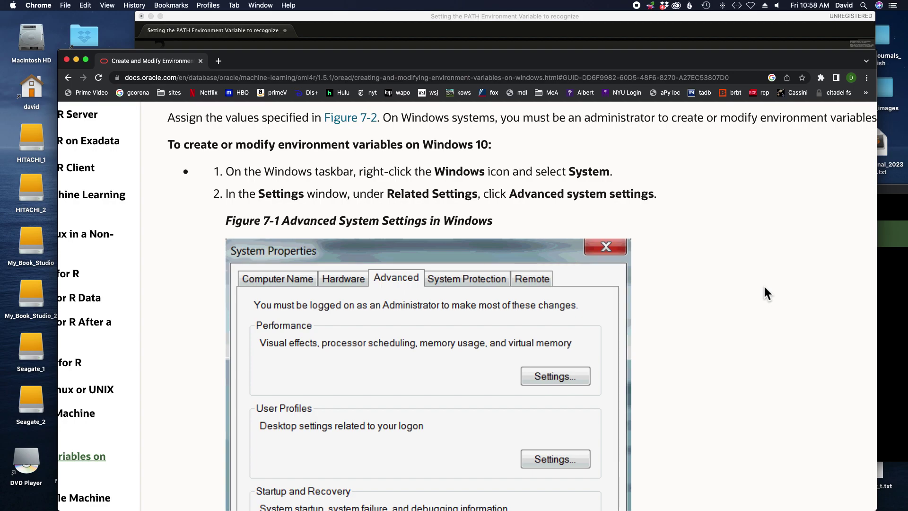
# - Scroll the Oracle guide past Figure 7-1 to step 3 about Environment Variables
pyautogui.scroll(1, 763, 285)
pyautogui.scroll(-1, 763, 285)
pyautogui.scroll(-6, 665, 281)
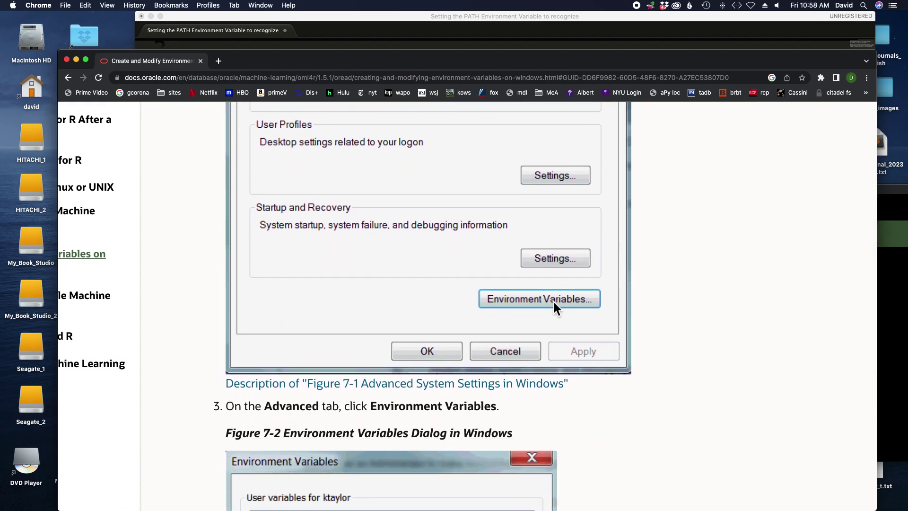
pyautogui.scroll(5, 554, 302)
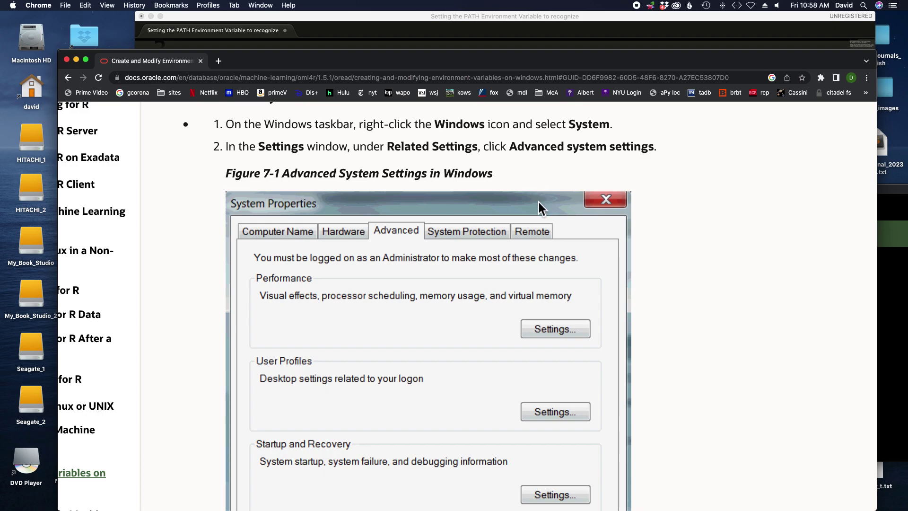
pyautogui.scroll(-5, 584, 310)
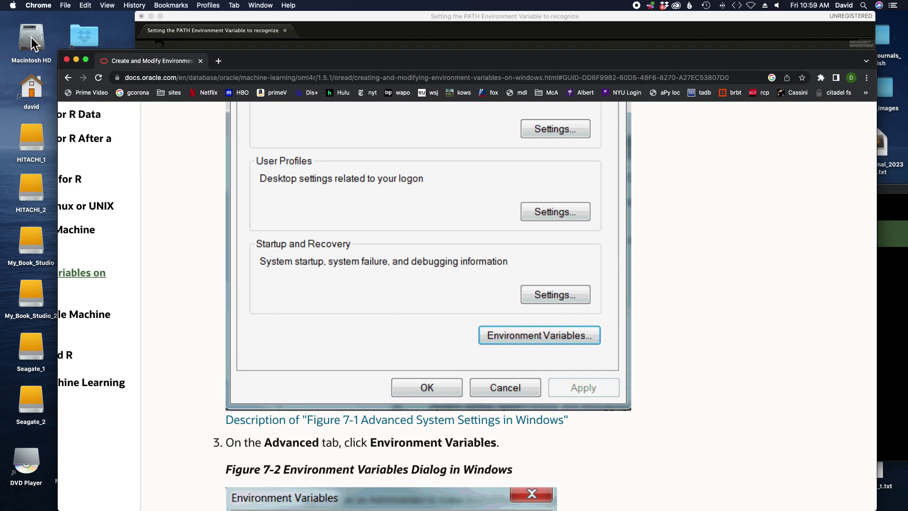
pyautogui.scroll(5, 475, 398)
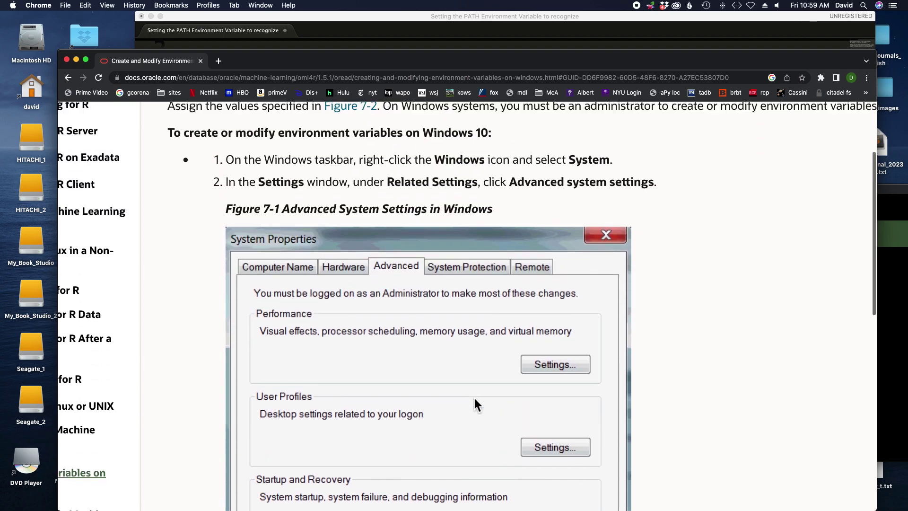
pyautogui.scroll(-2, 494, 367)
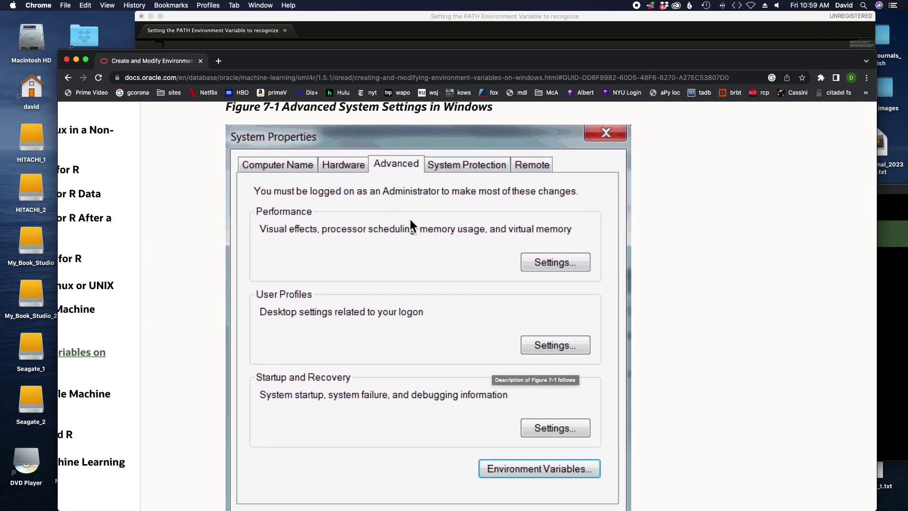
pyautogui.scroll(-6, 435, 291)
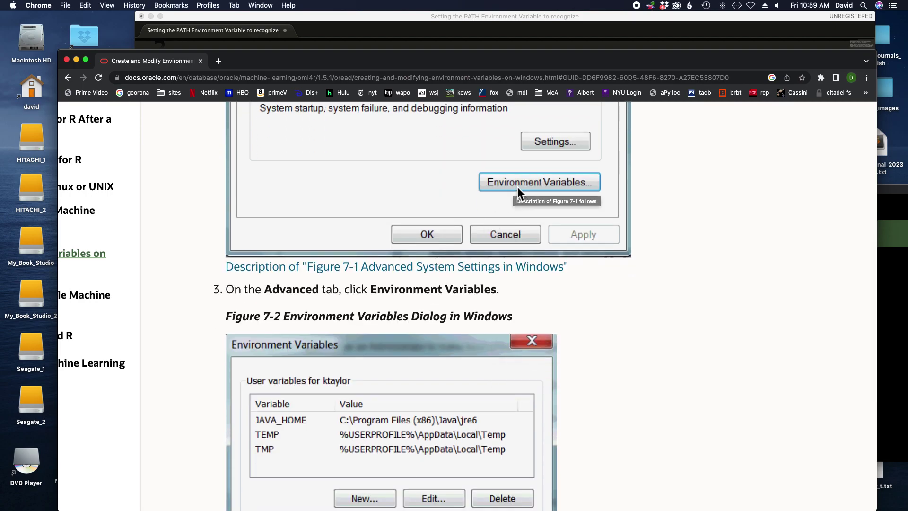
# - Scroll down past Figure 7-2 to steps 4 and 5 on editing variables
pyautogui.scroll(-4, 515, 223)
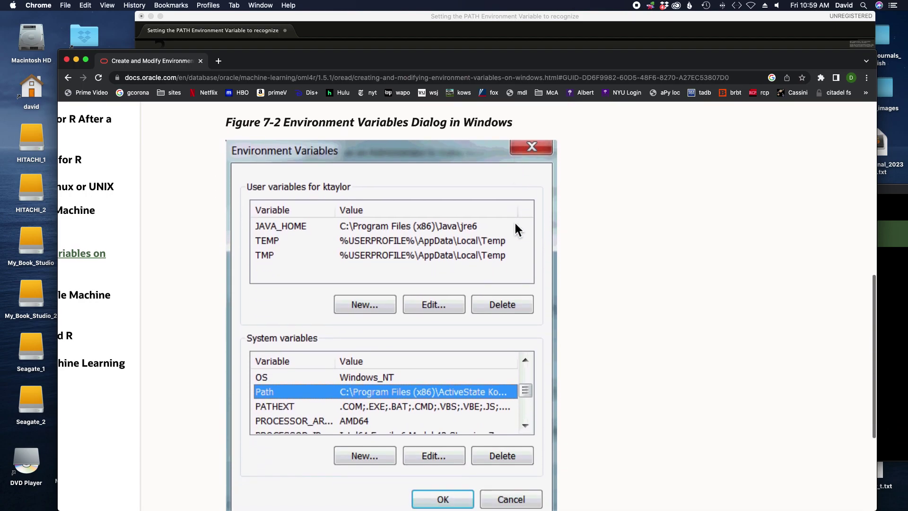
pyautogui.scroll(-1, 514, 220)
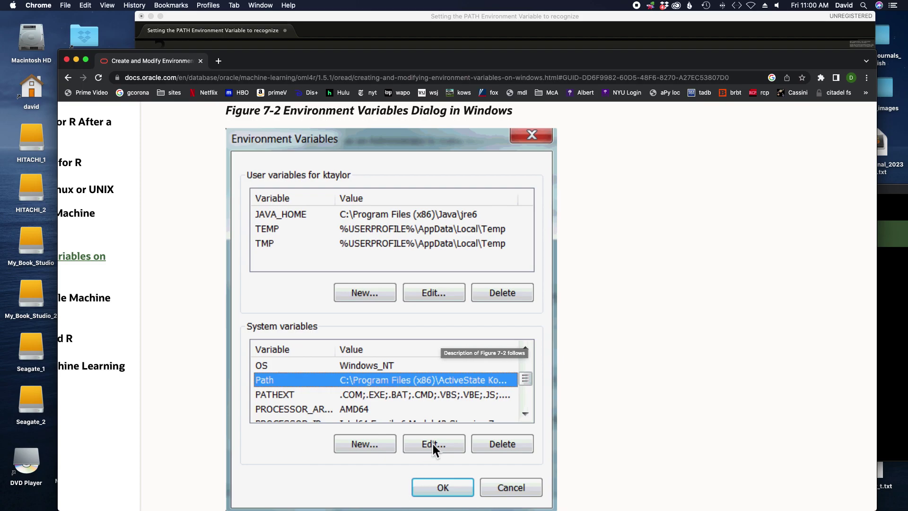
# - Scroll back up to show the whole Figure 7-2 dialog, then return to Terminal
pyautogui.scroll(-6, 433, 446)
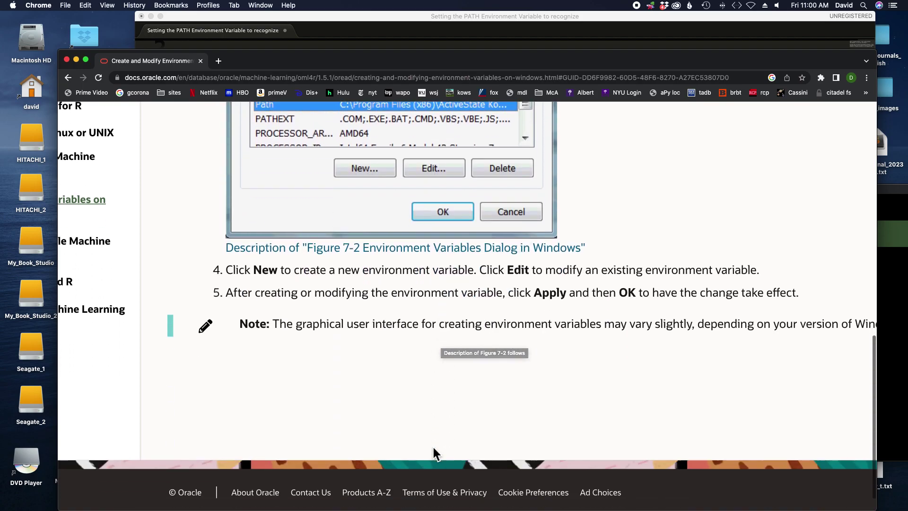
pyautogui.scroll(1, 452, 352)
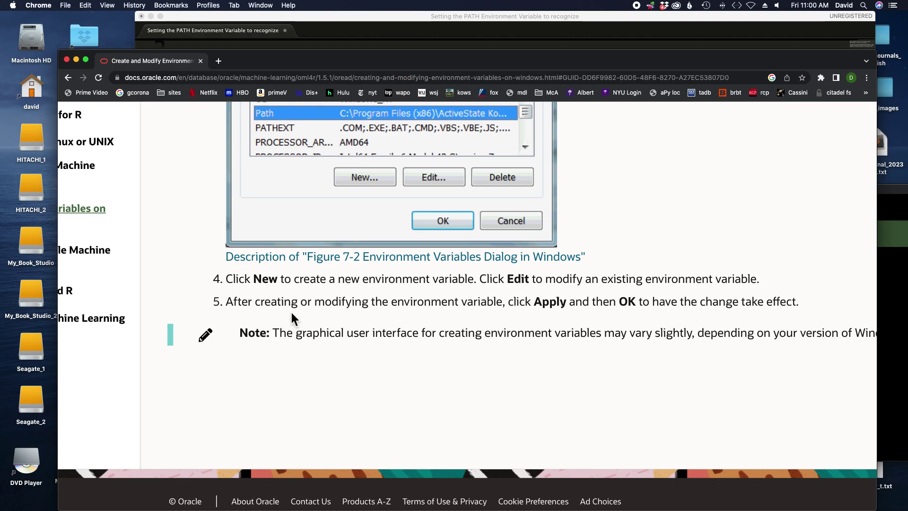
pyautogui.scroll(1, 374, 360)
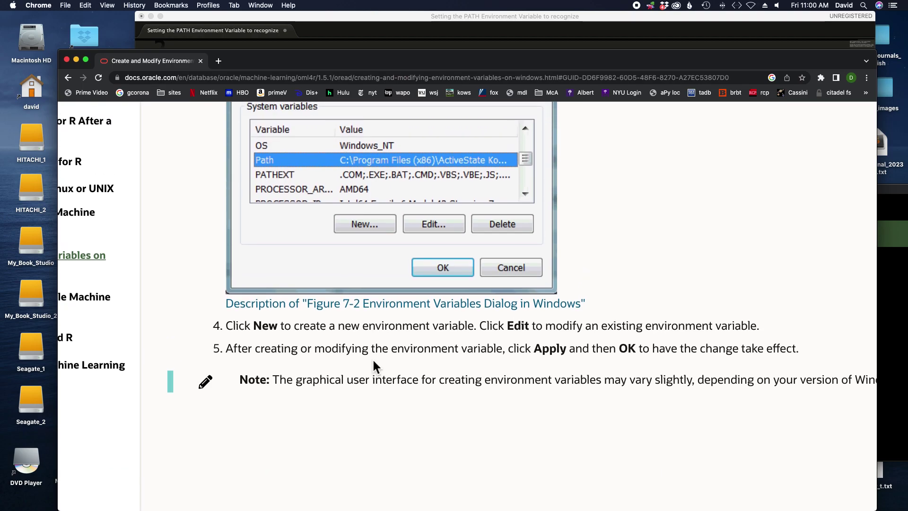
pyautogui.scroll(1, 373, 361)
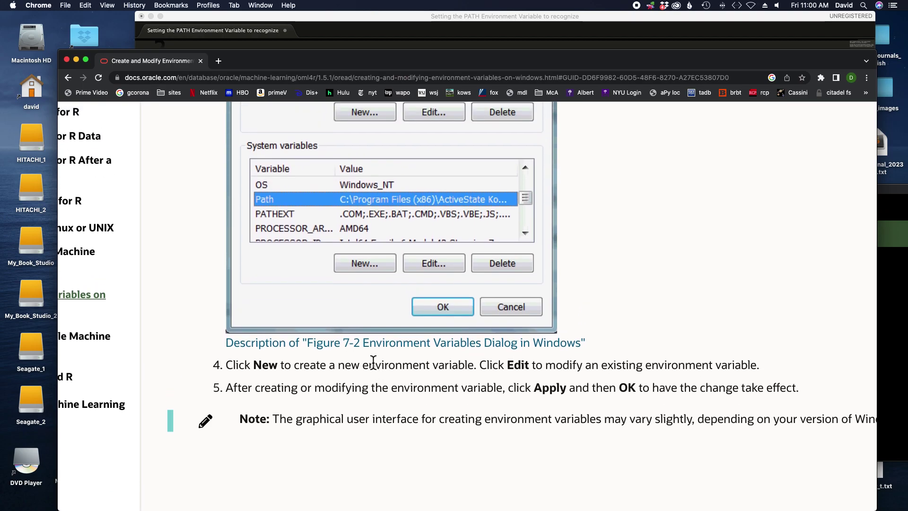
pyautogui.scroll(3, 373, 363)
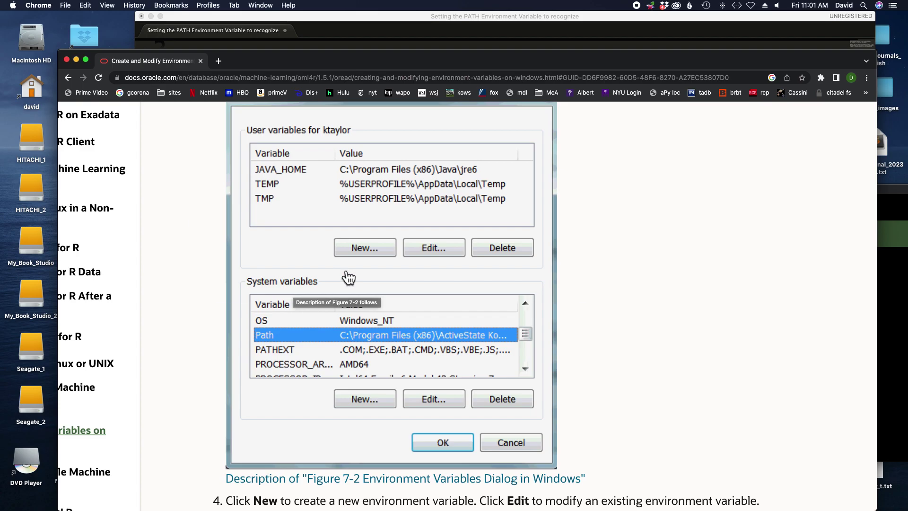
pyautogui.press('super+Tab')
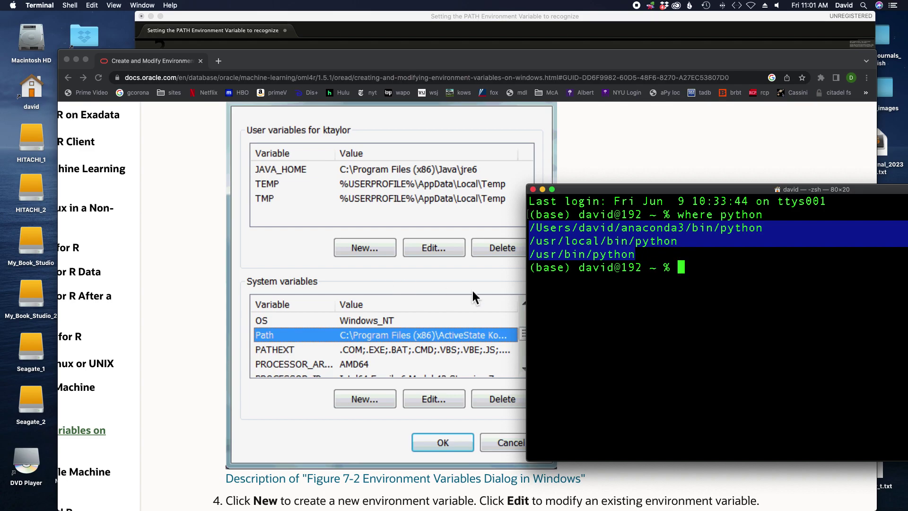
# - Clear the highlight on Terminal's three where python paths
pyautogui.click(575, 290)
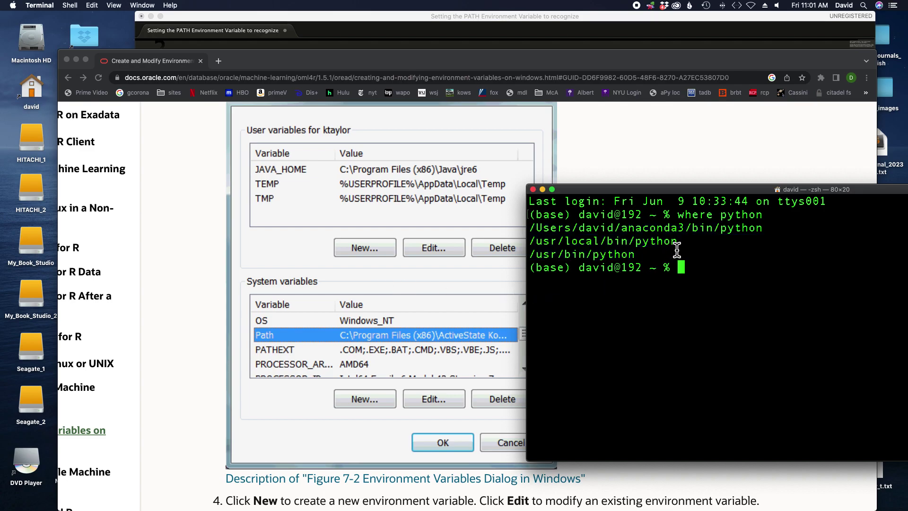